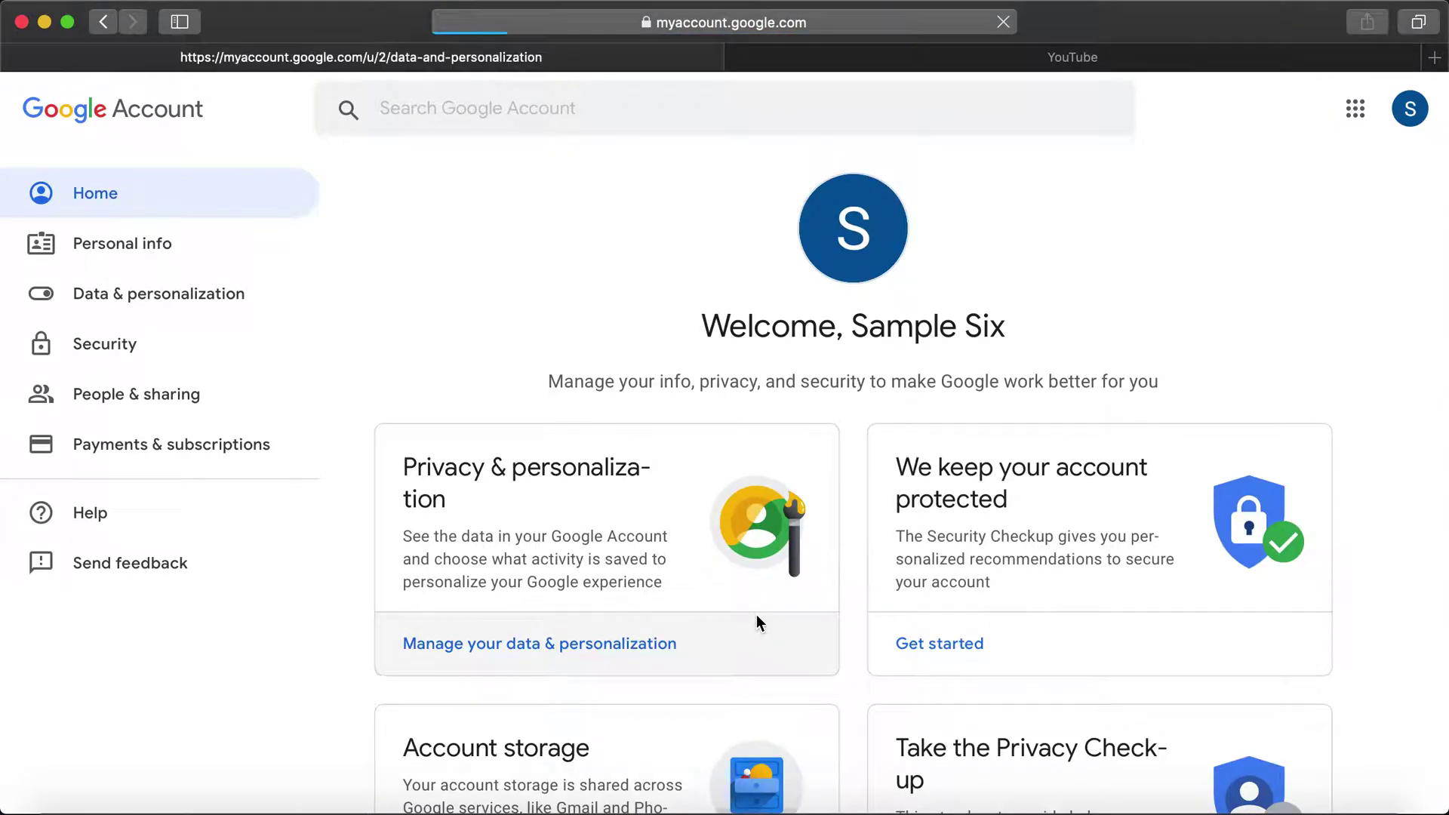
Step: Examine the Google Account's personal info, including the name details page and the contact info
click(758, 624)
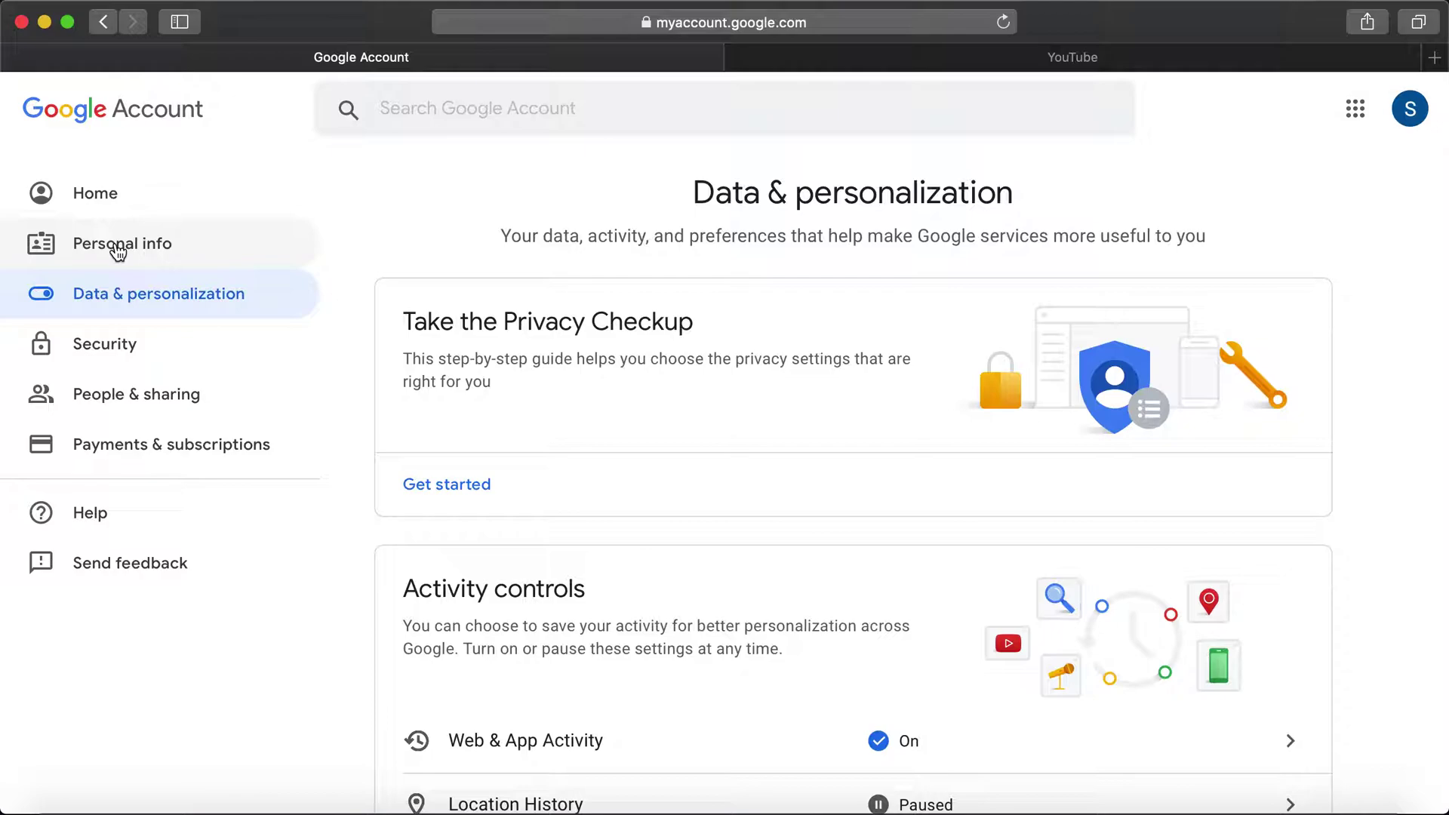
click(116, 246)
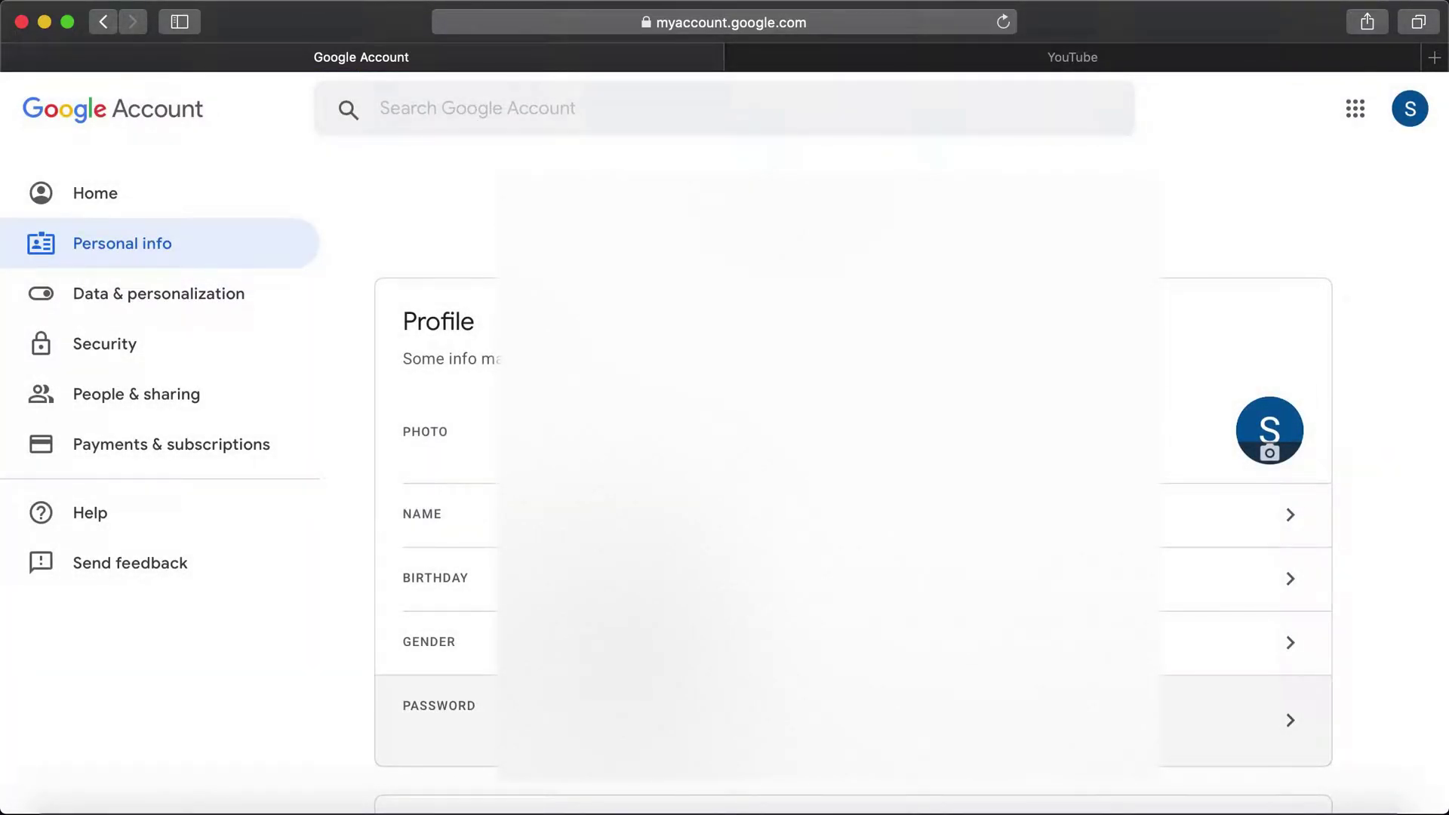
scroll(853, 484, down, 3)
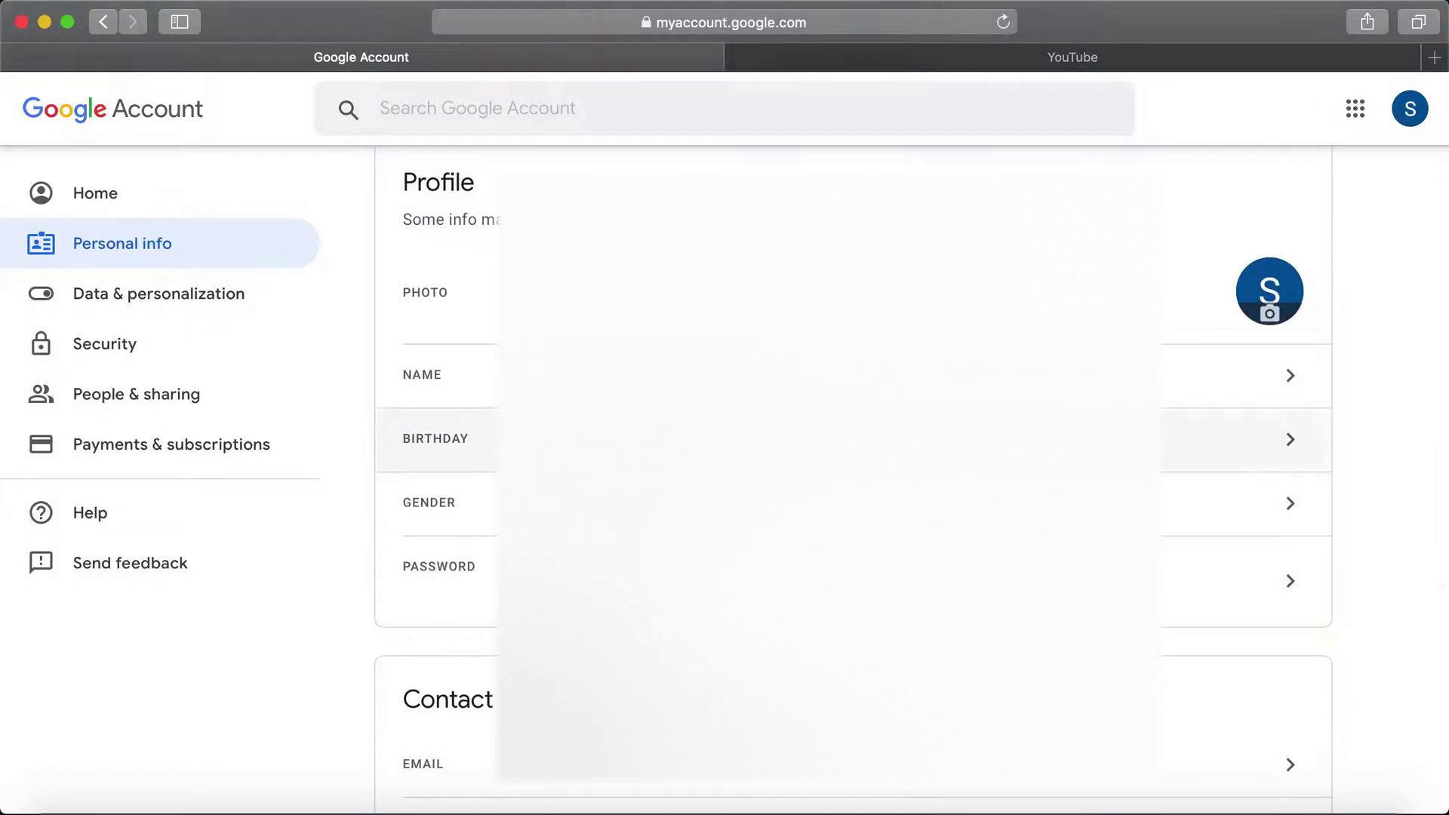
click(830, 375)
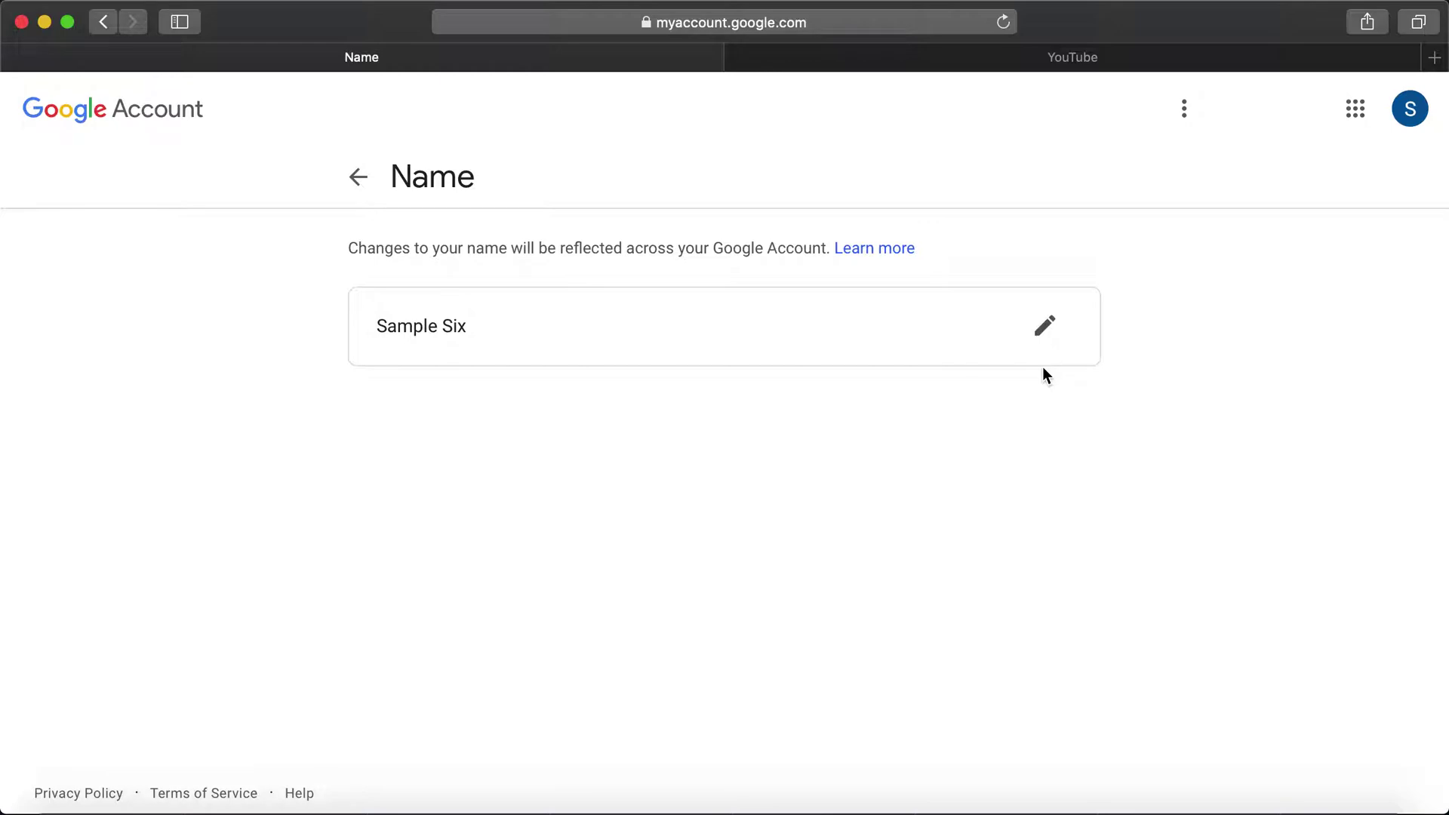
click(360, 189)
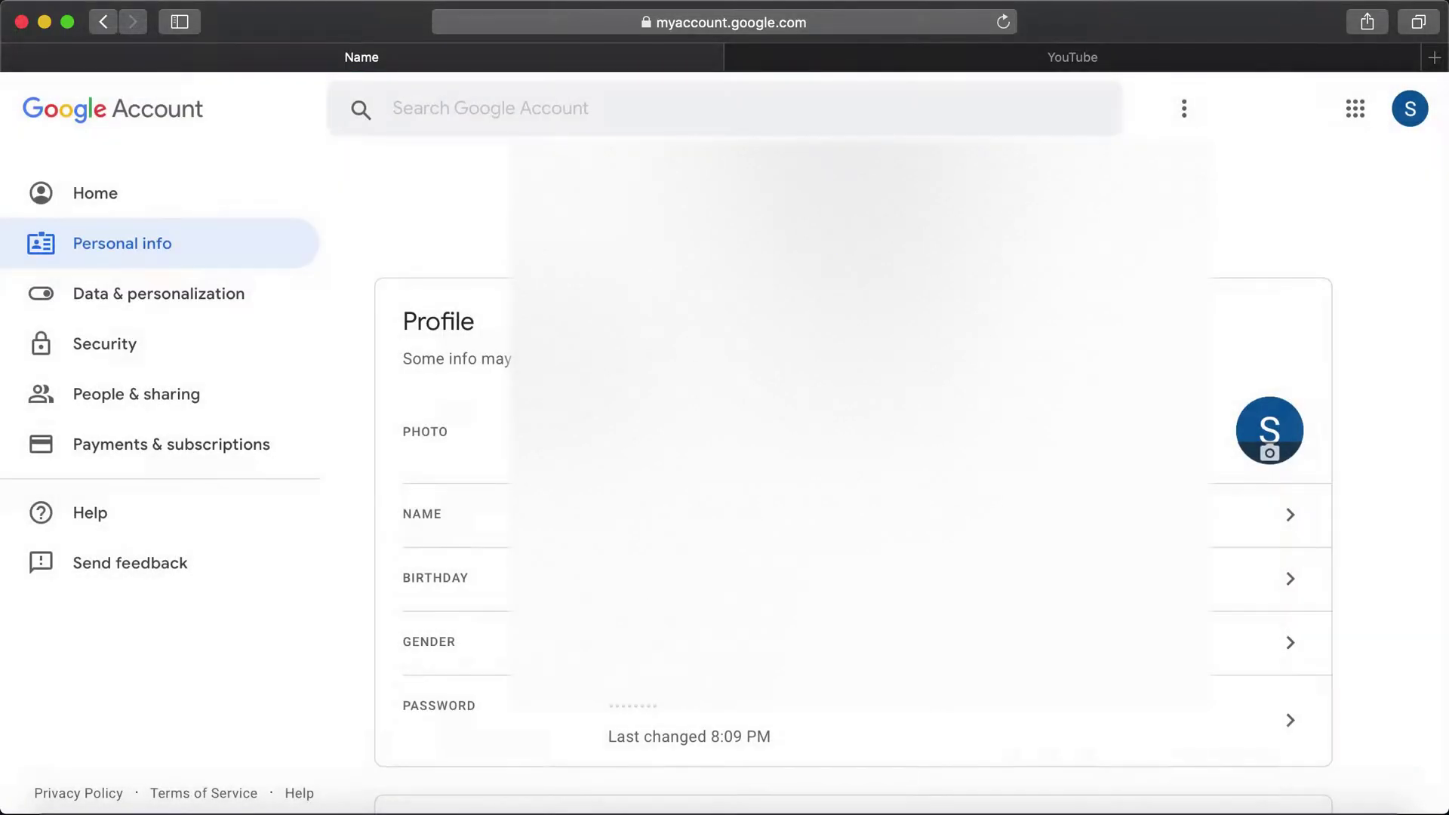
scroll(853, 468, down, 3)
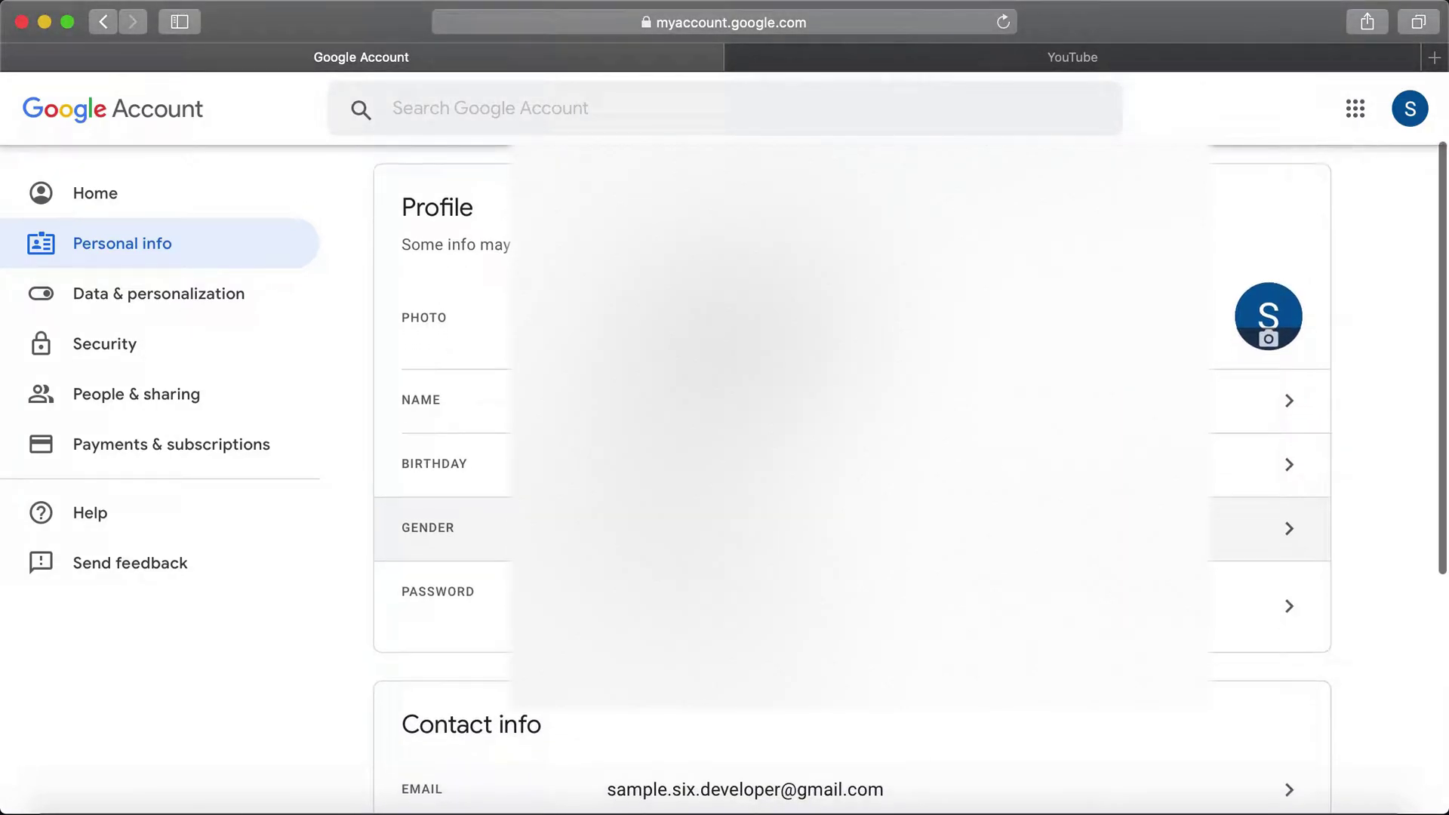
scroll(1100, 785, up, 1)
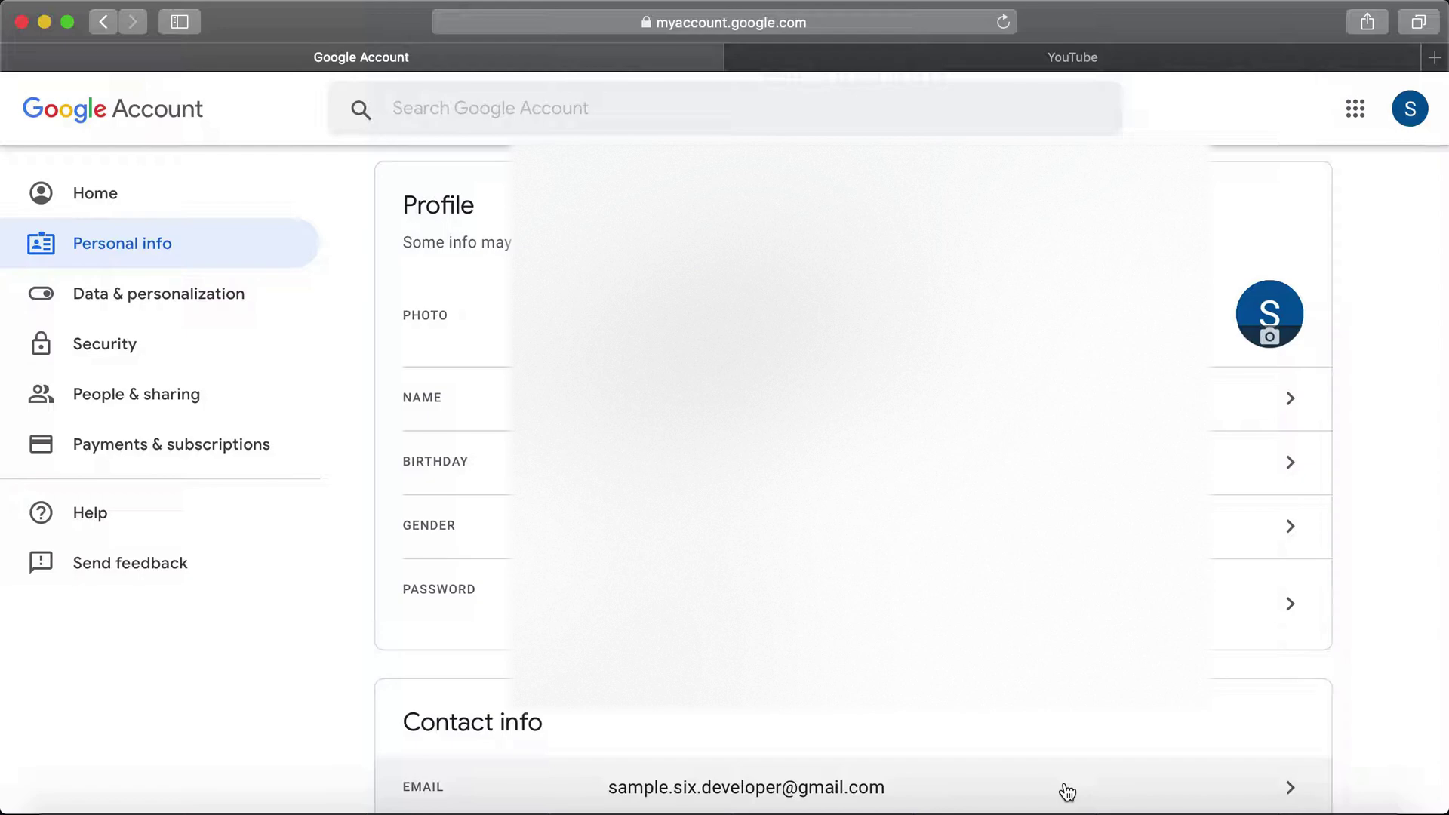
Step: Return from the Google Account pages to the YouTube account settings
click(102, 25)
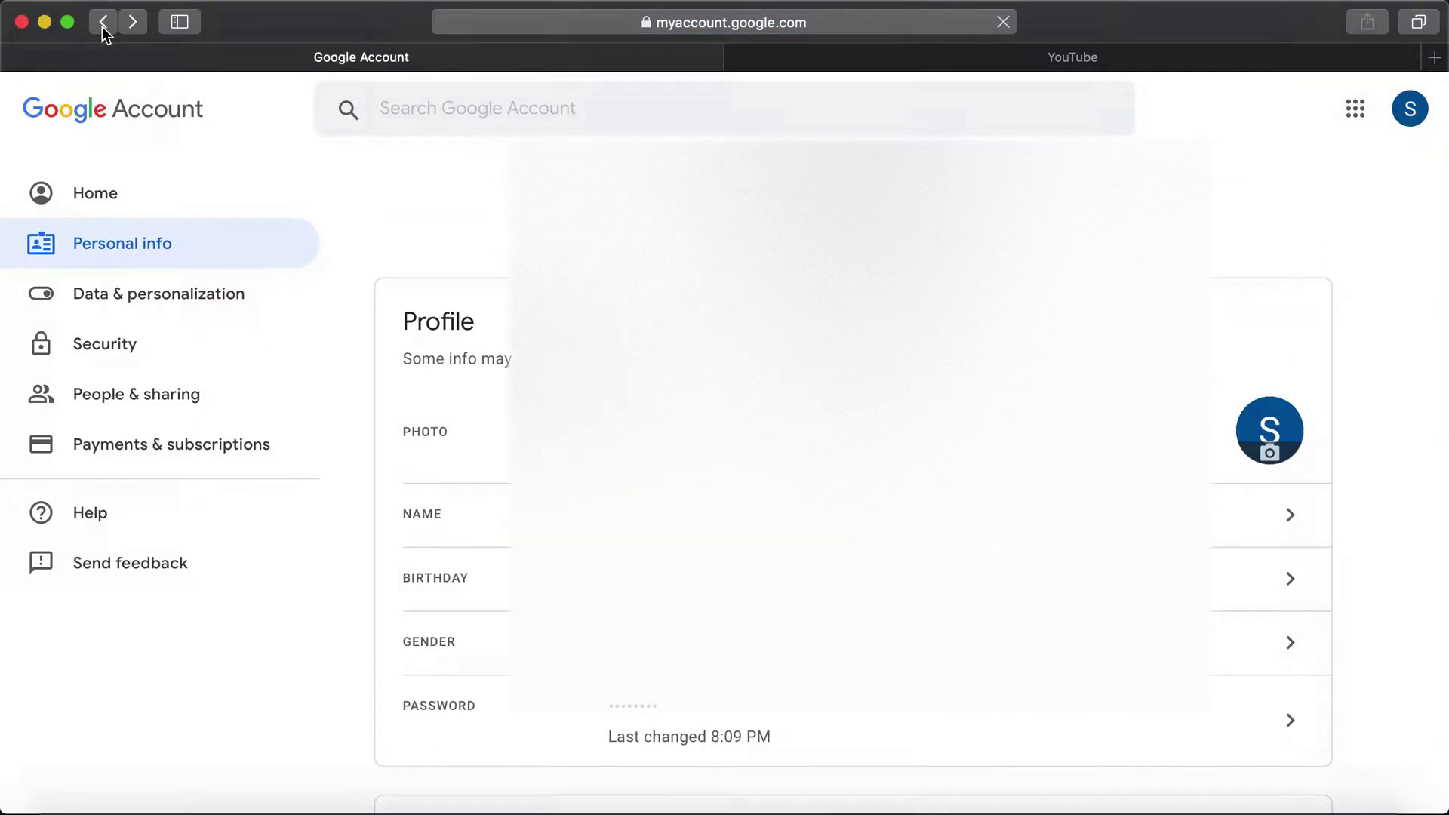
click(103, 26)
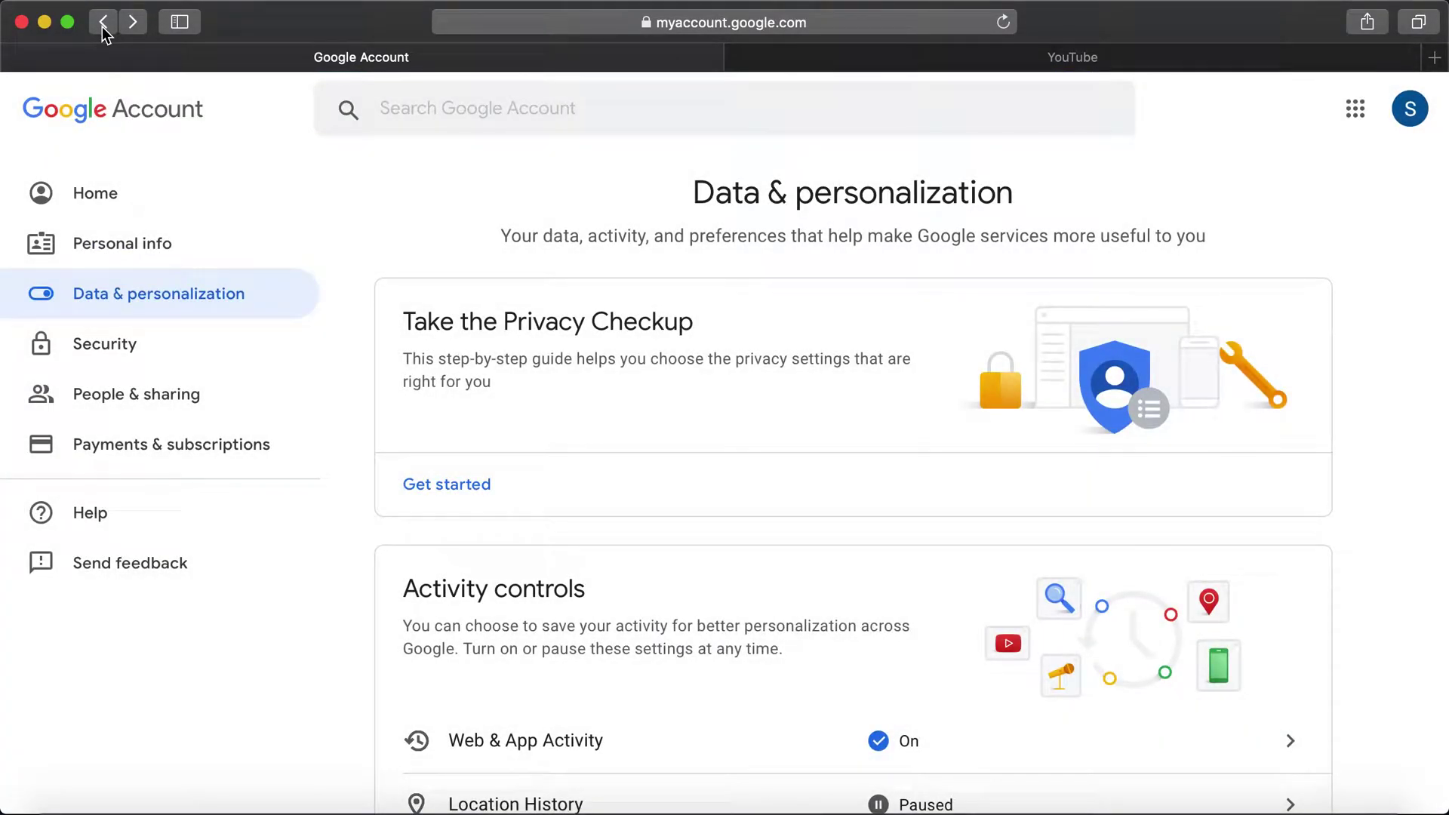
click(103, 24)
click(103, 24)
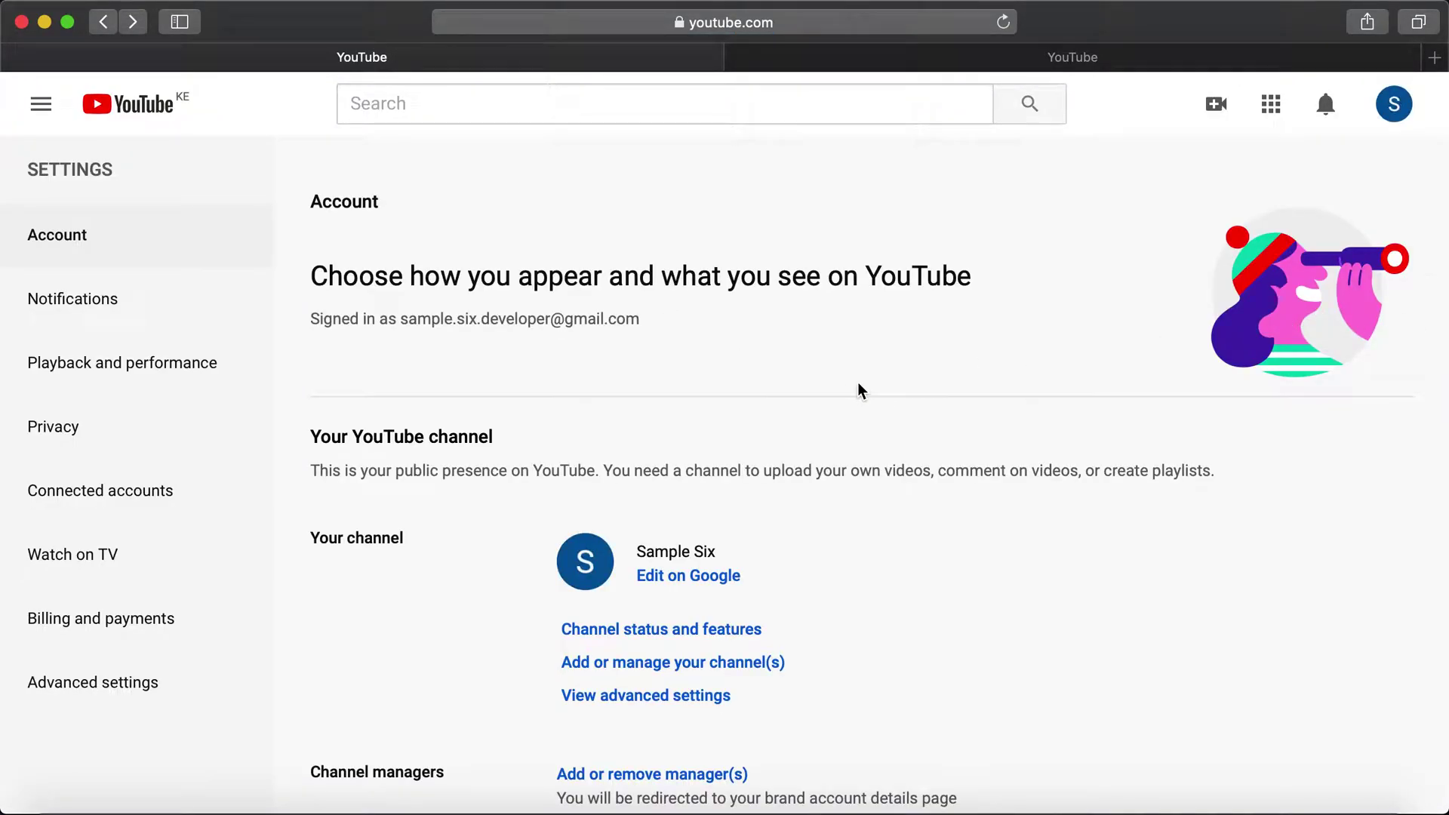
Step: From YouTube's advanced settings, start moving the channel to a brand account
scroll(859, 383, down, 5)
scroll(857, 382, down, 1)
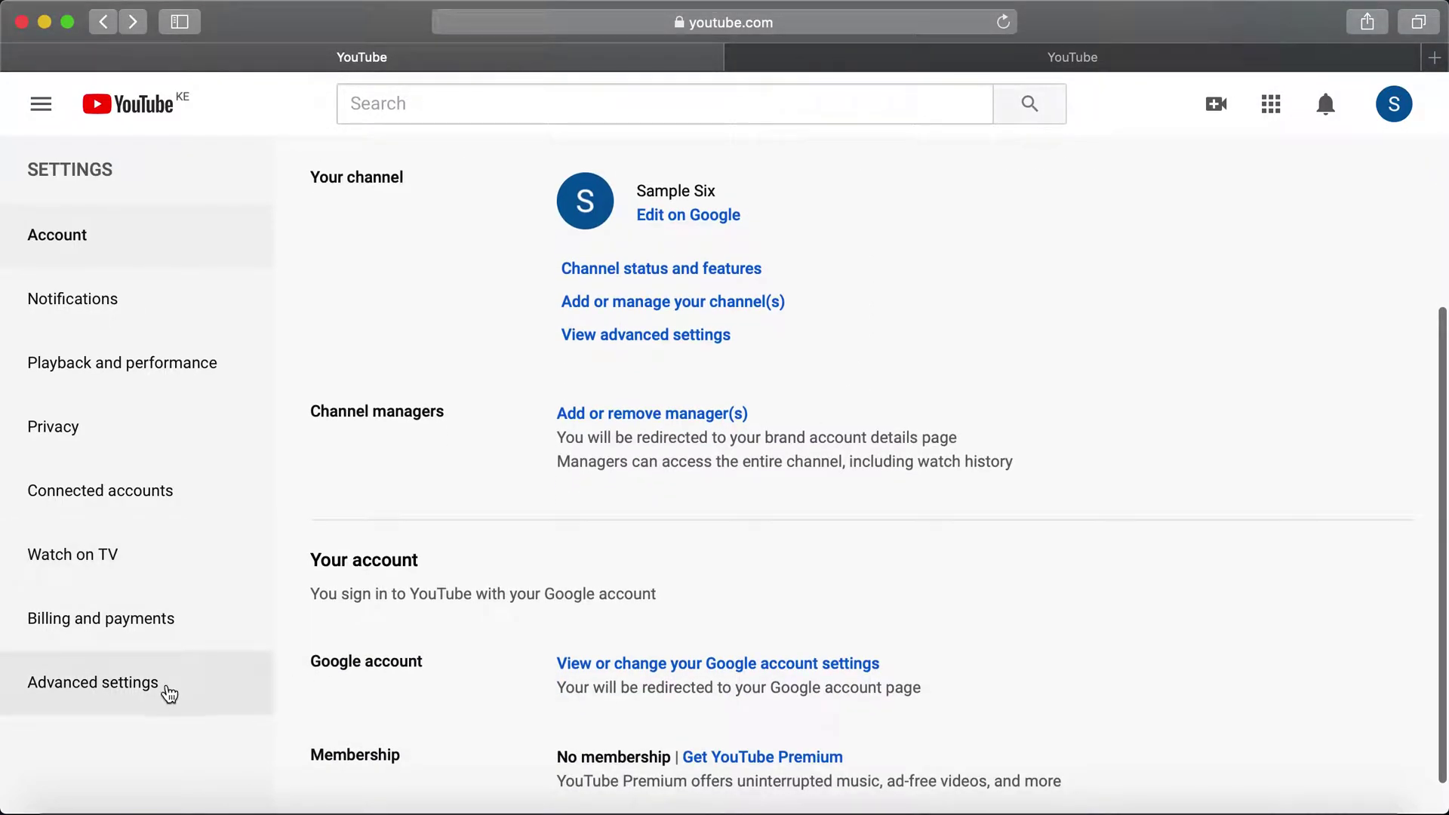
scroll(133, 692, down, 1)
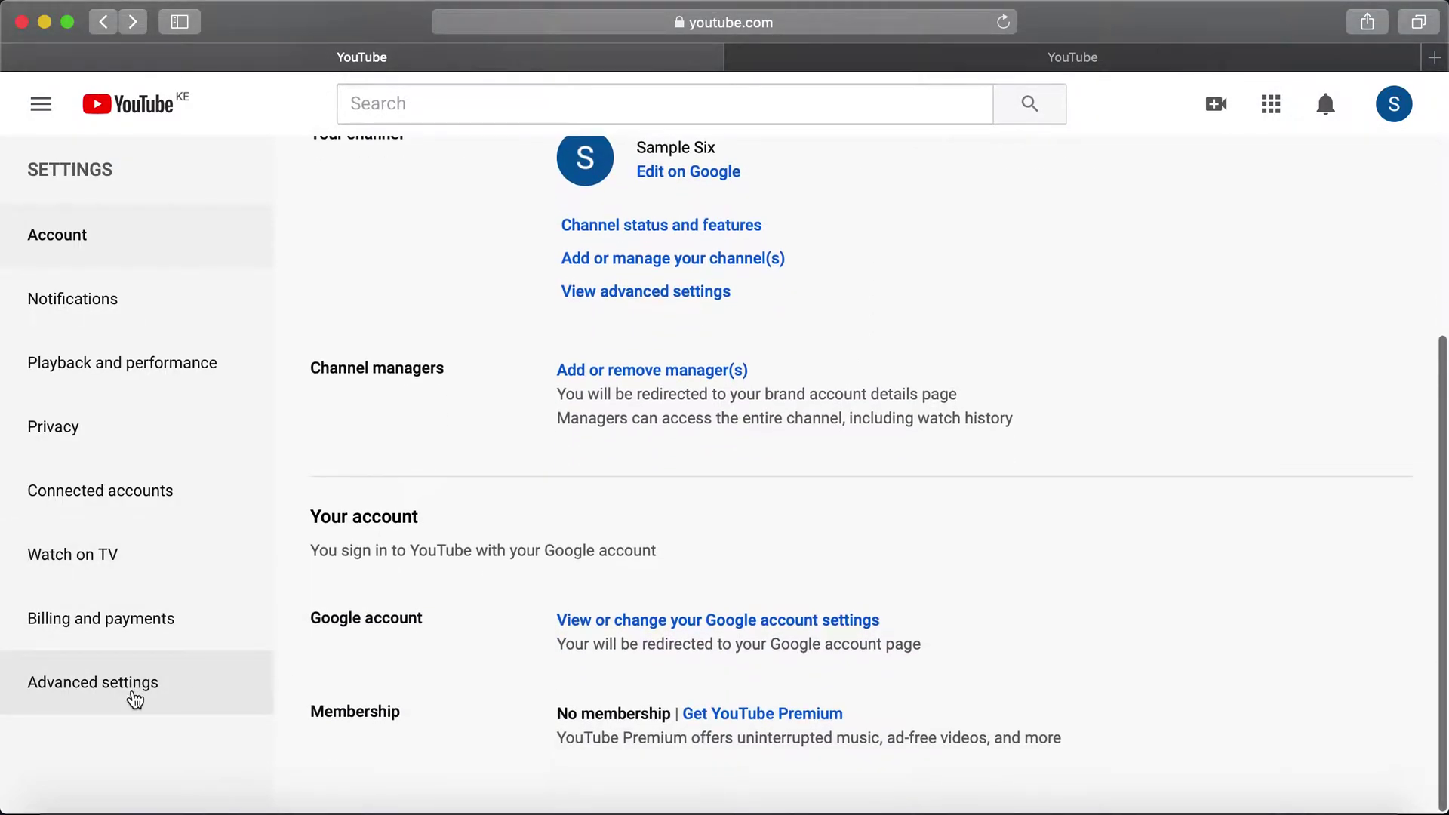
click(133, 692)
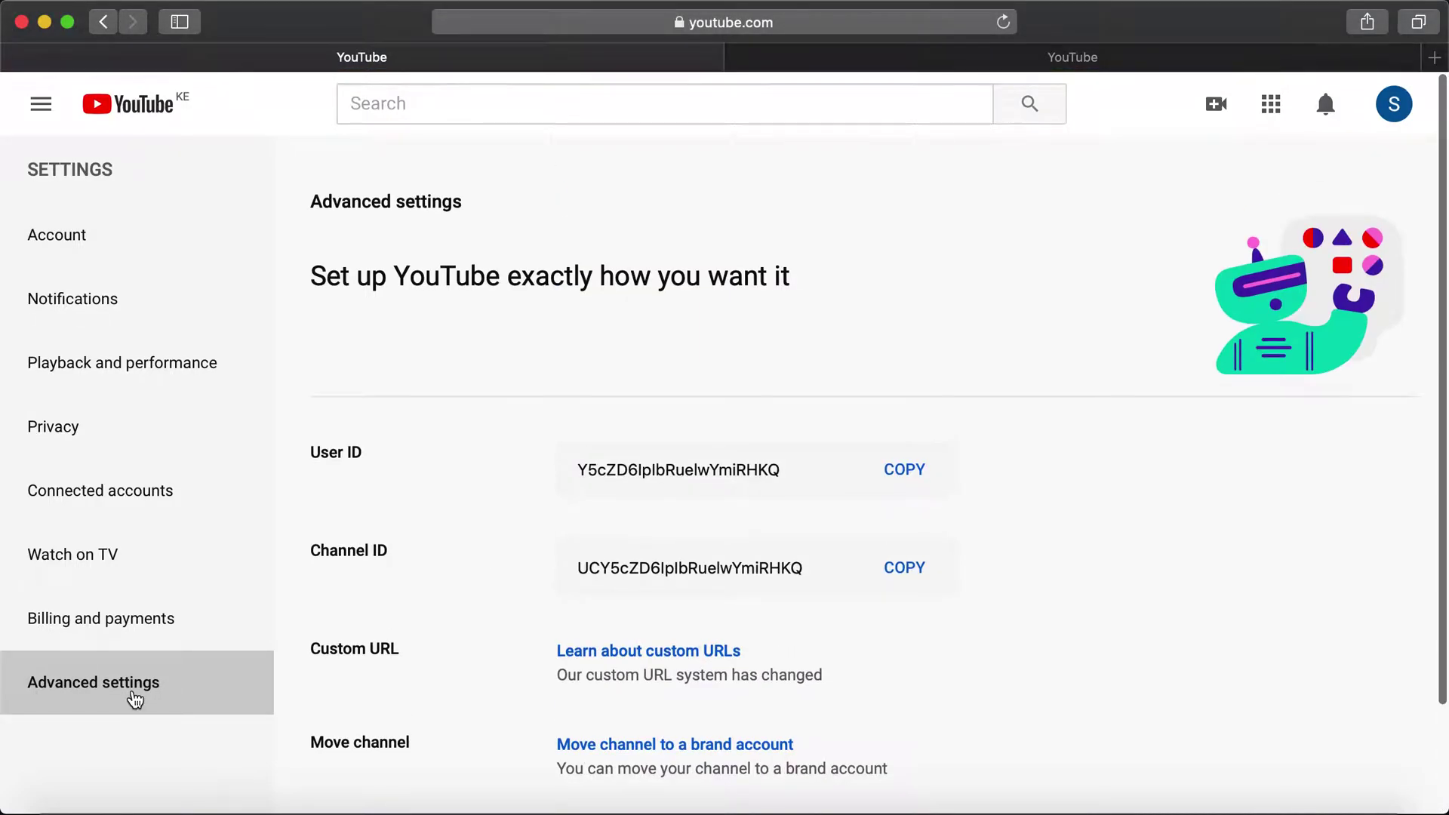
scroll(682, 681, down, 2)
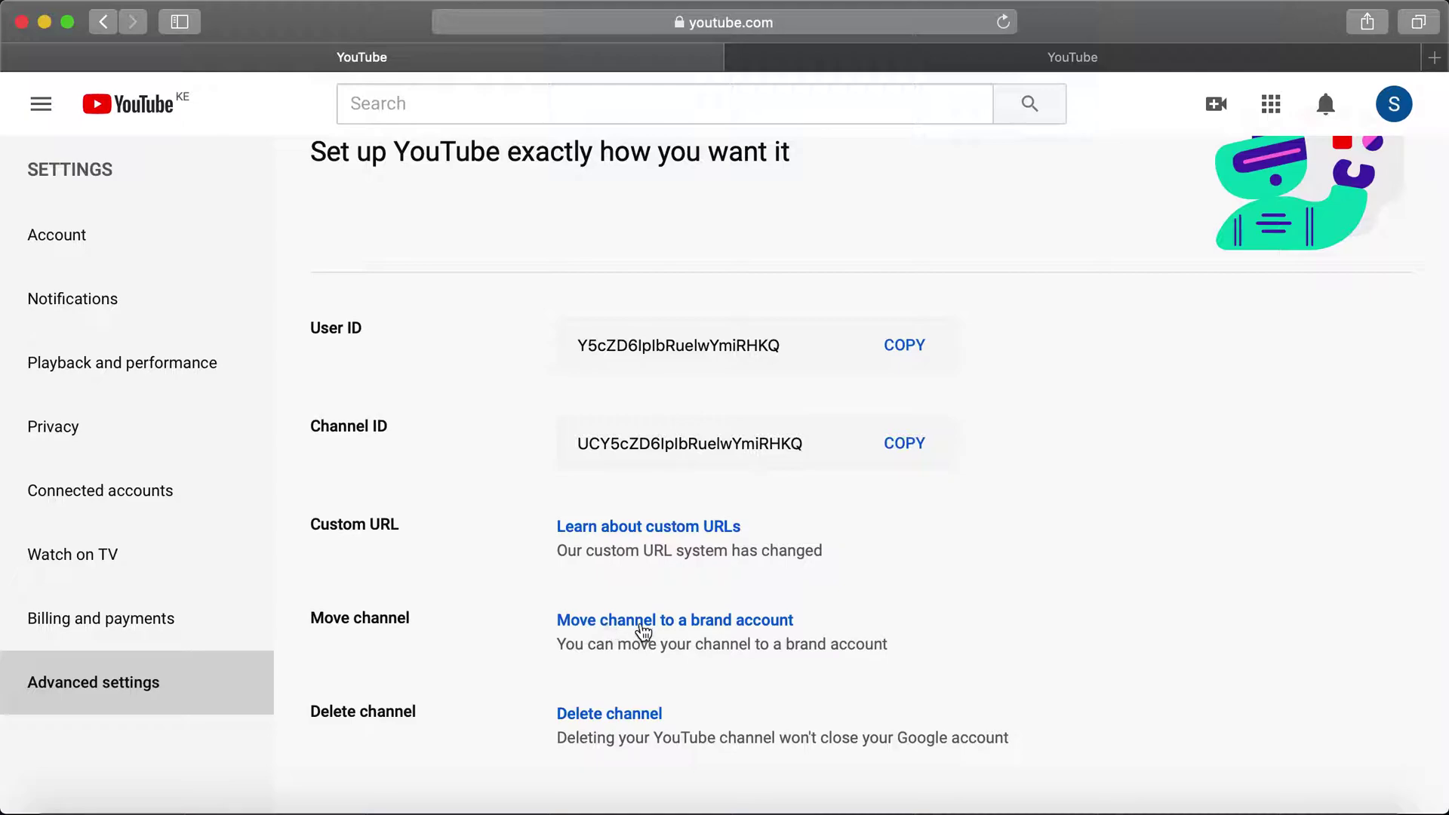
click(768, 623)
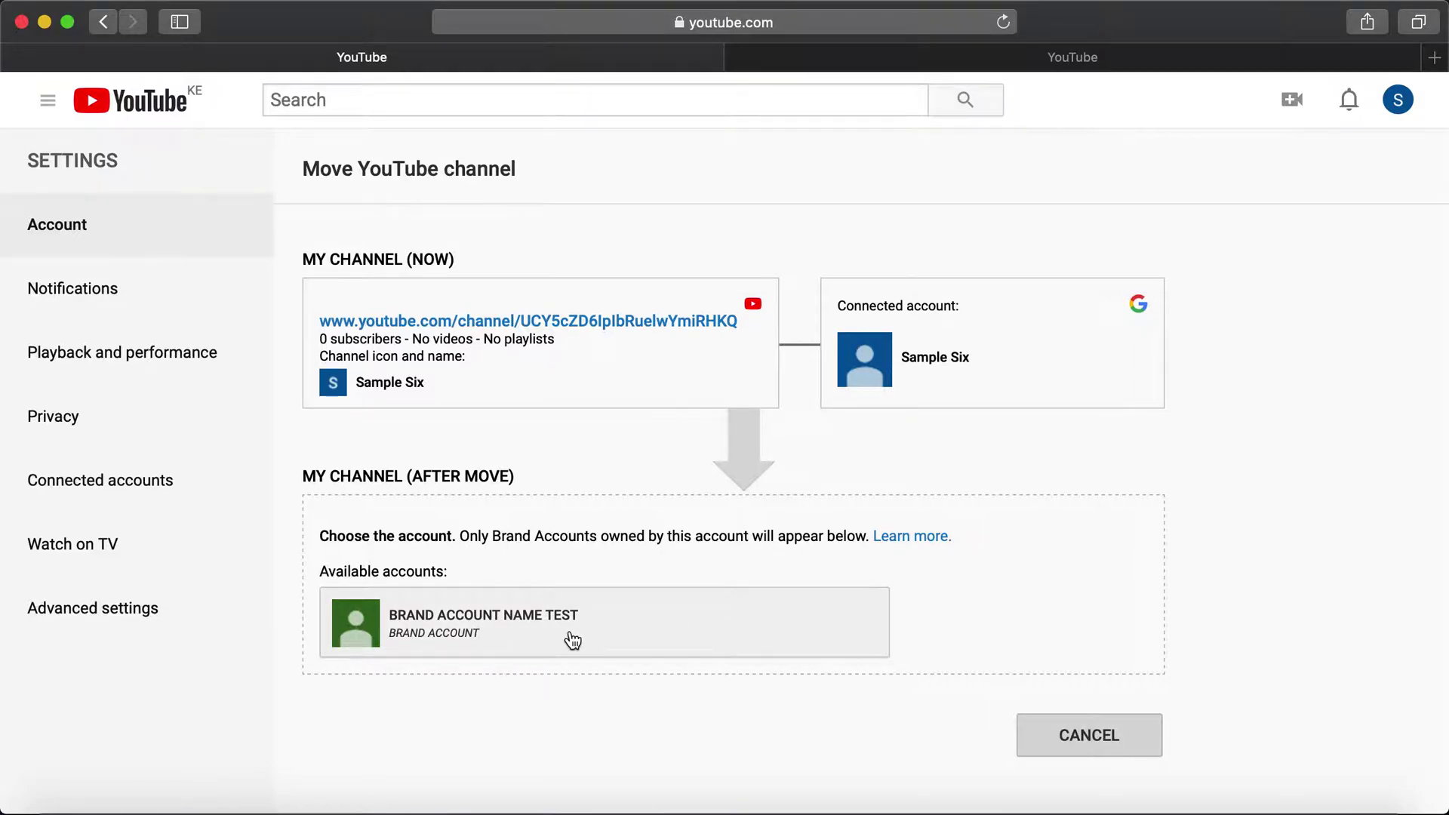
Step: Choose Brand Account Name Test as the destination brand account and confirm moving the channel to it
scroll(569, 637, down, 3)
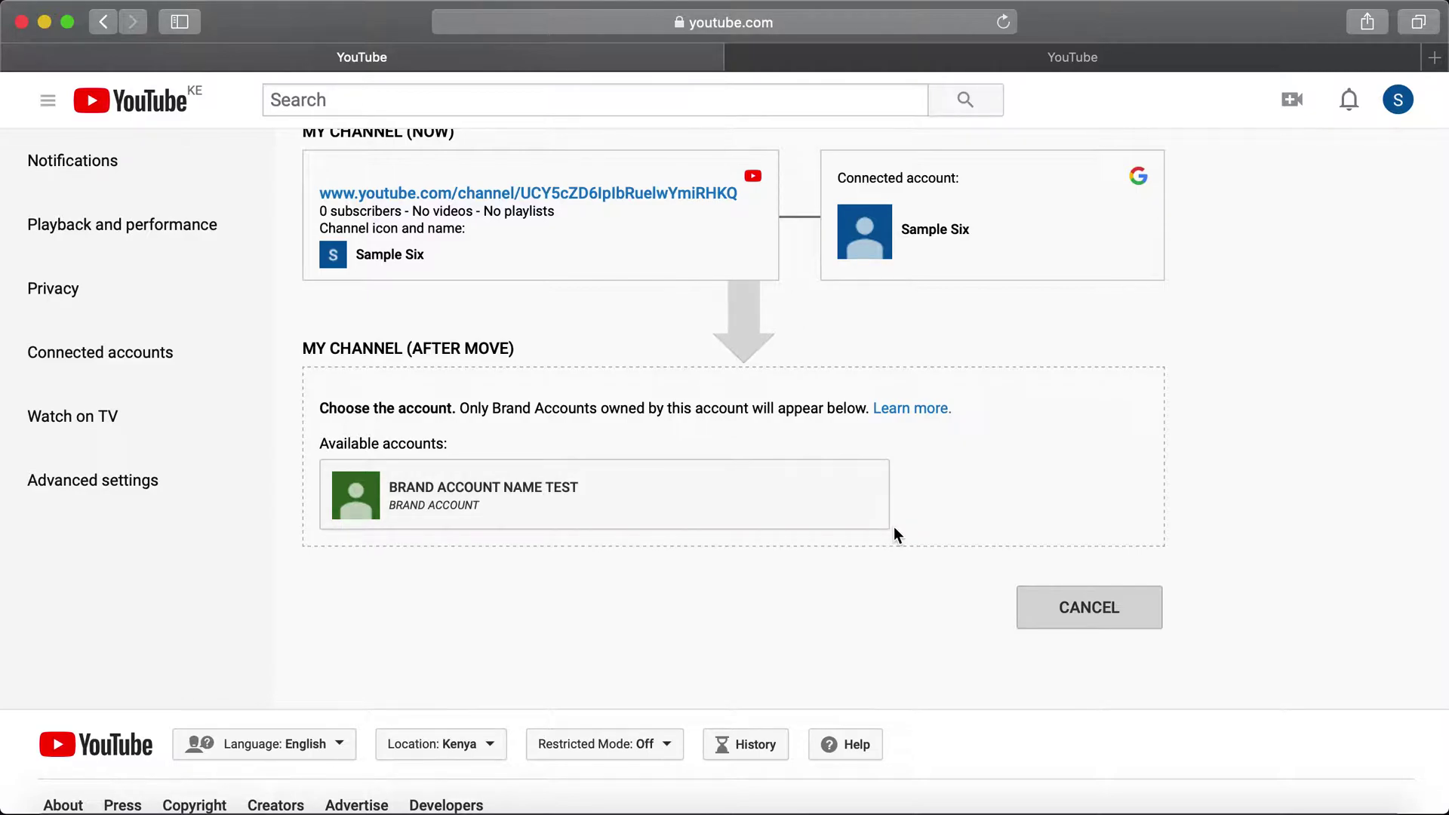
click(665, 489)
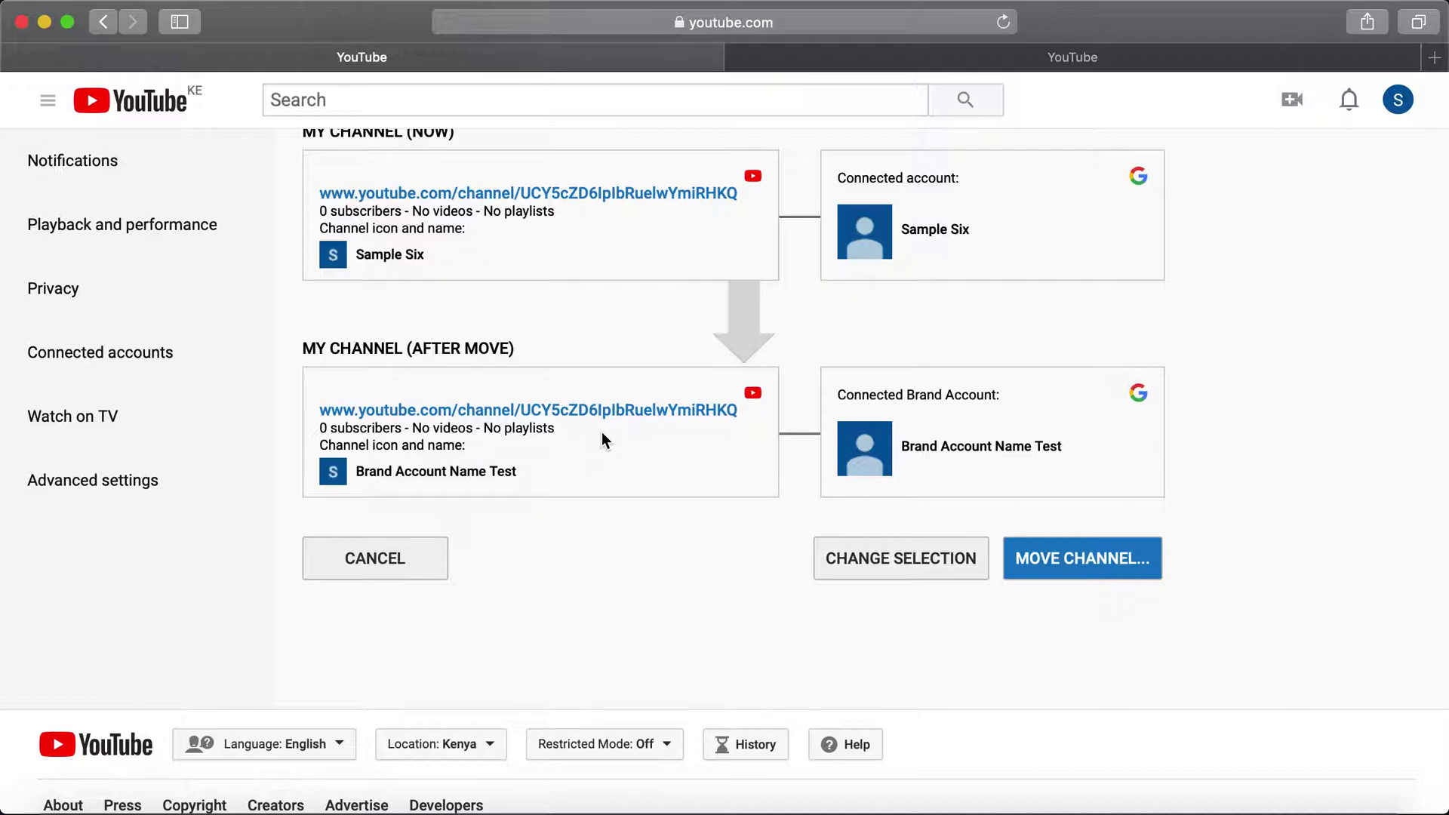
click(1070, 559)
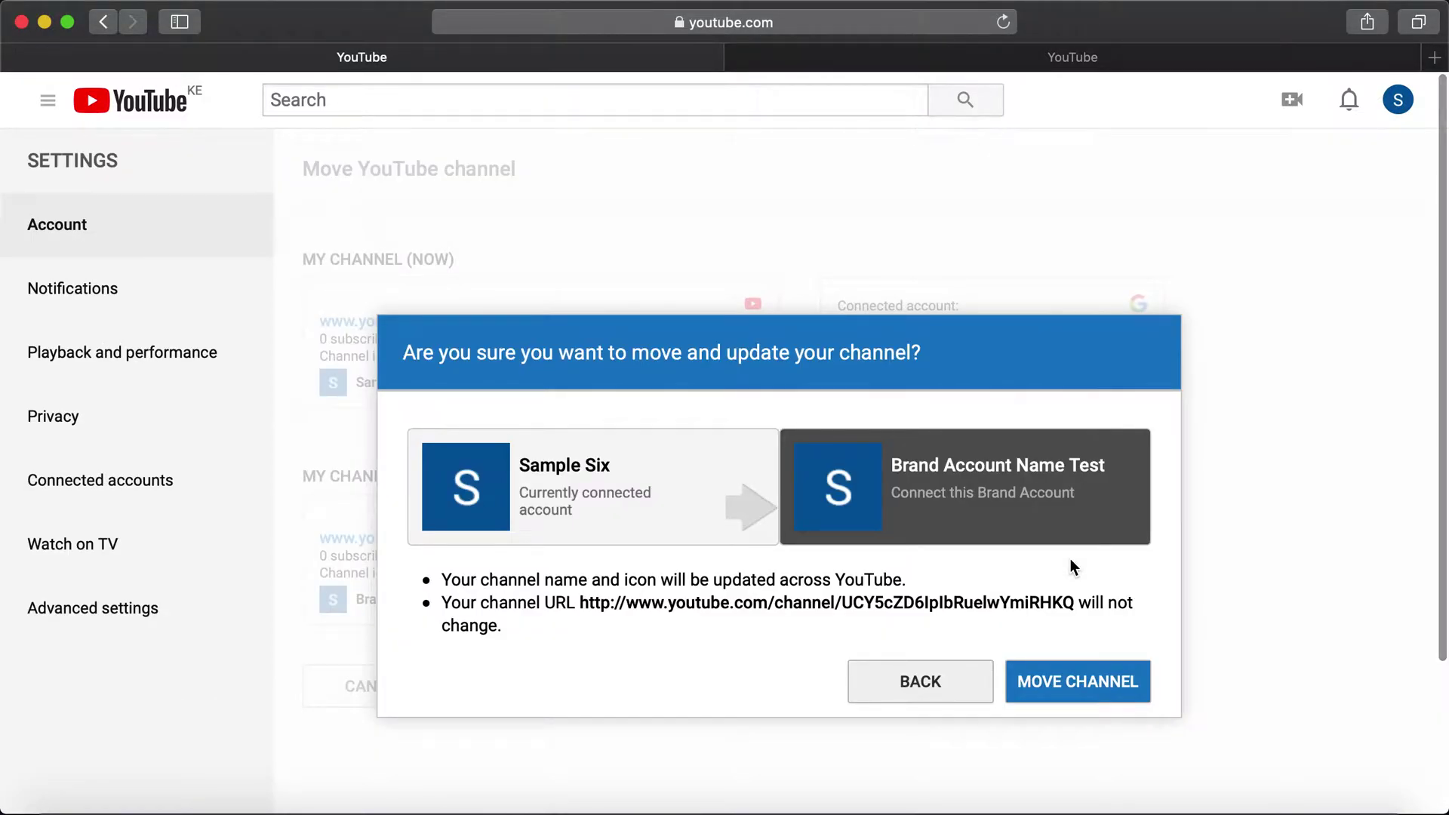
click(1072, 682)
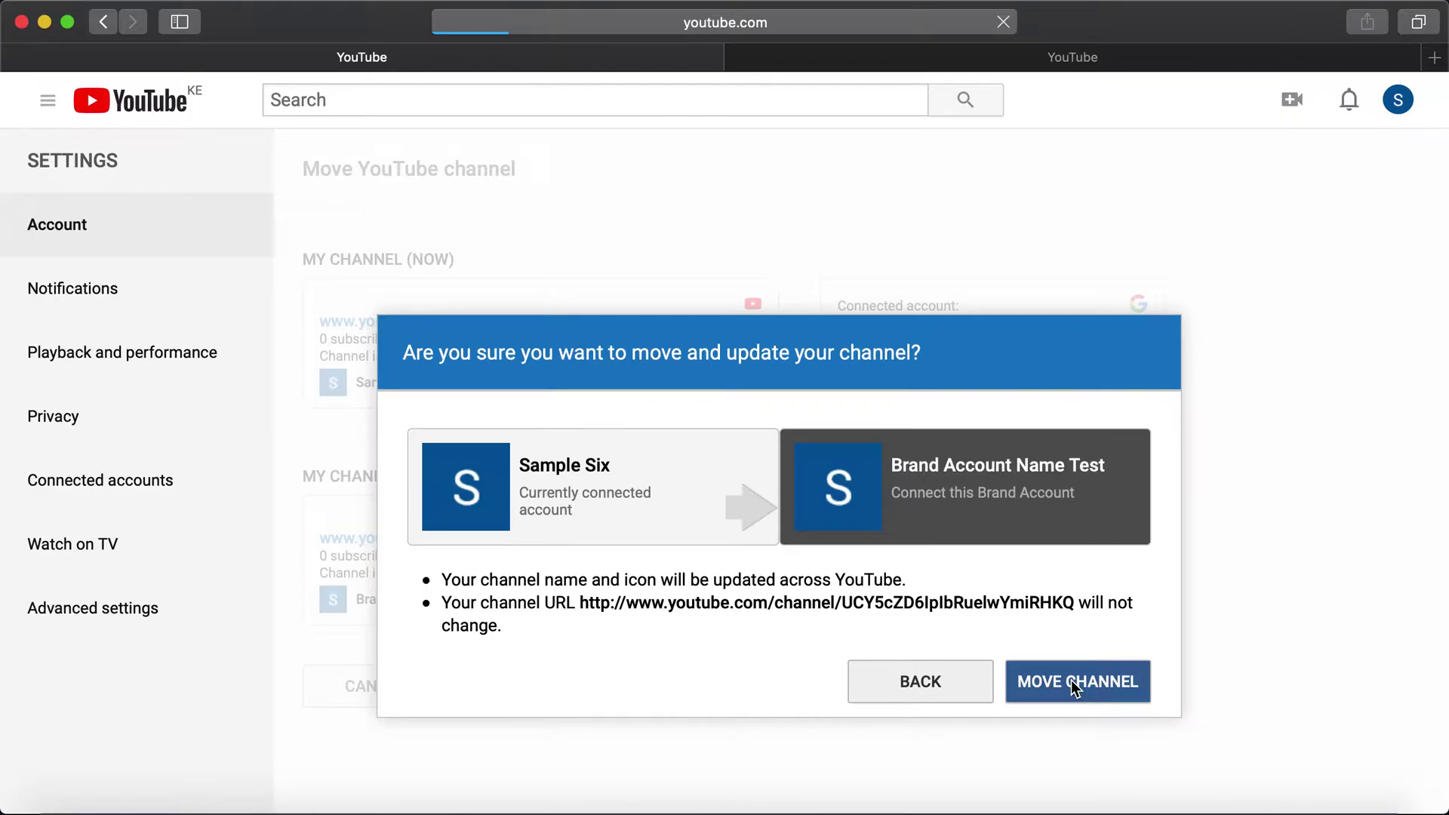
click(1087, 487)
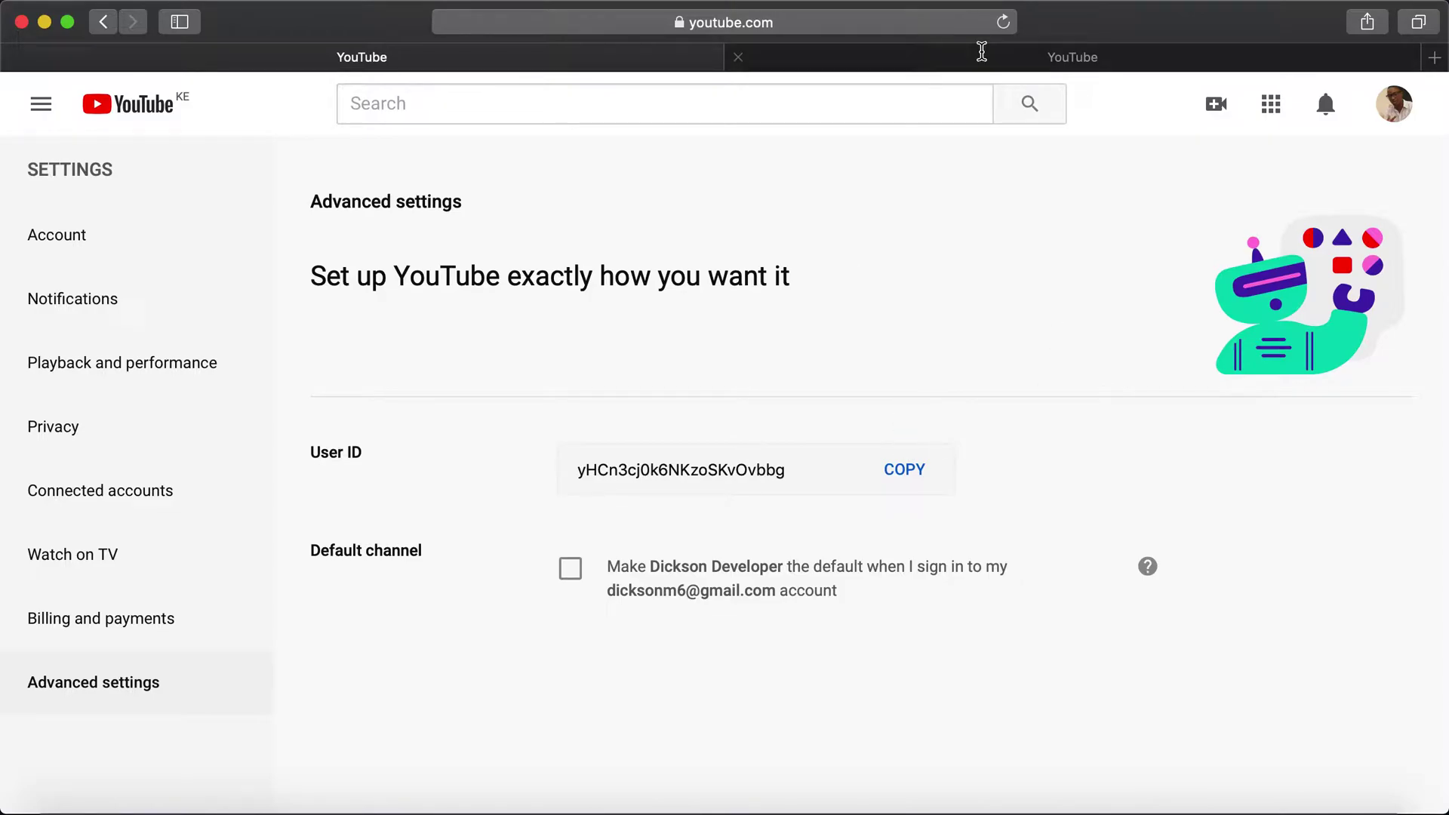
click(948, 59)
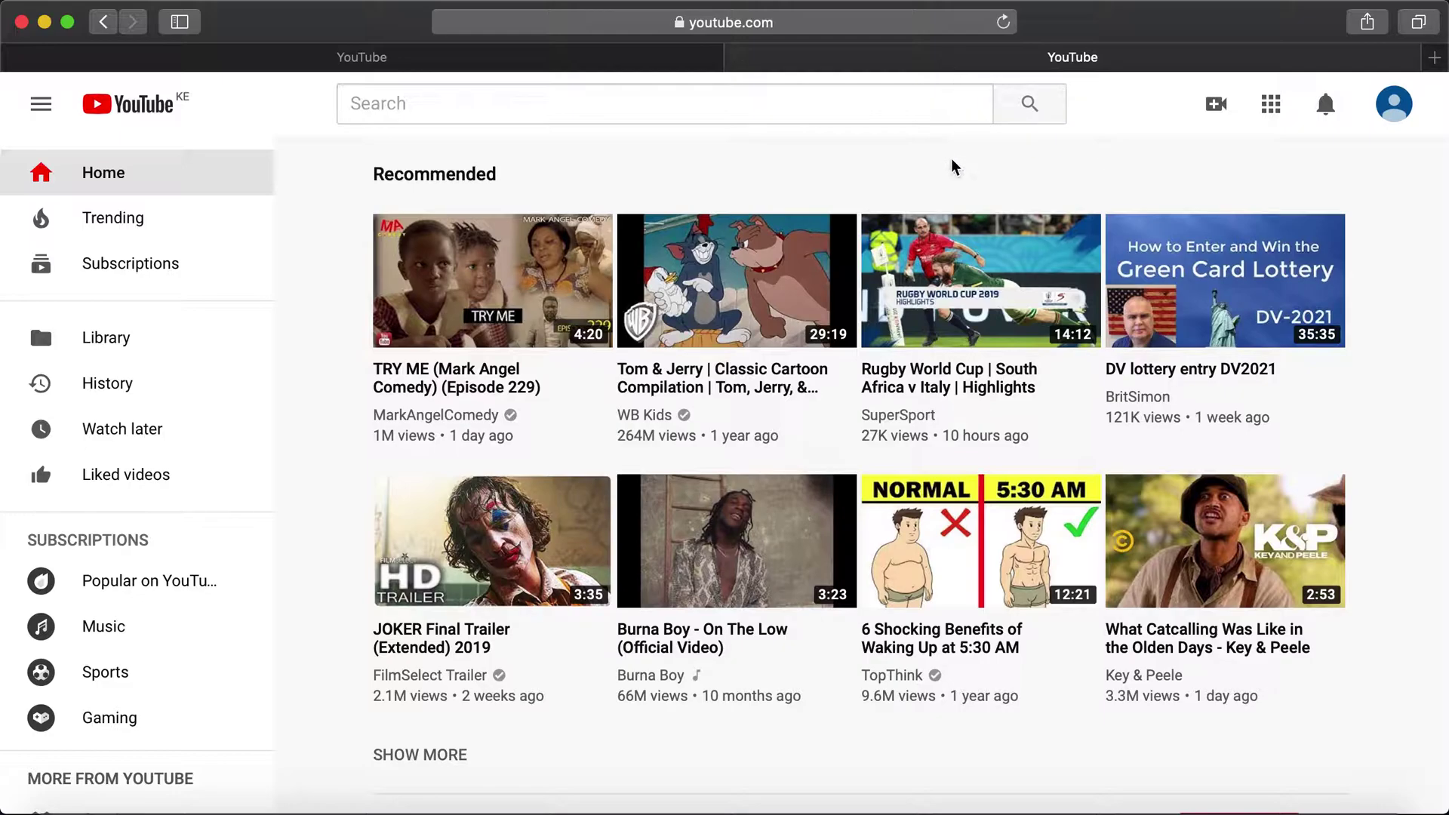
click(1409, 110)
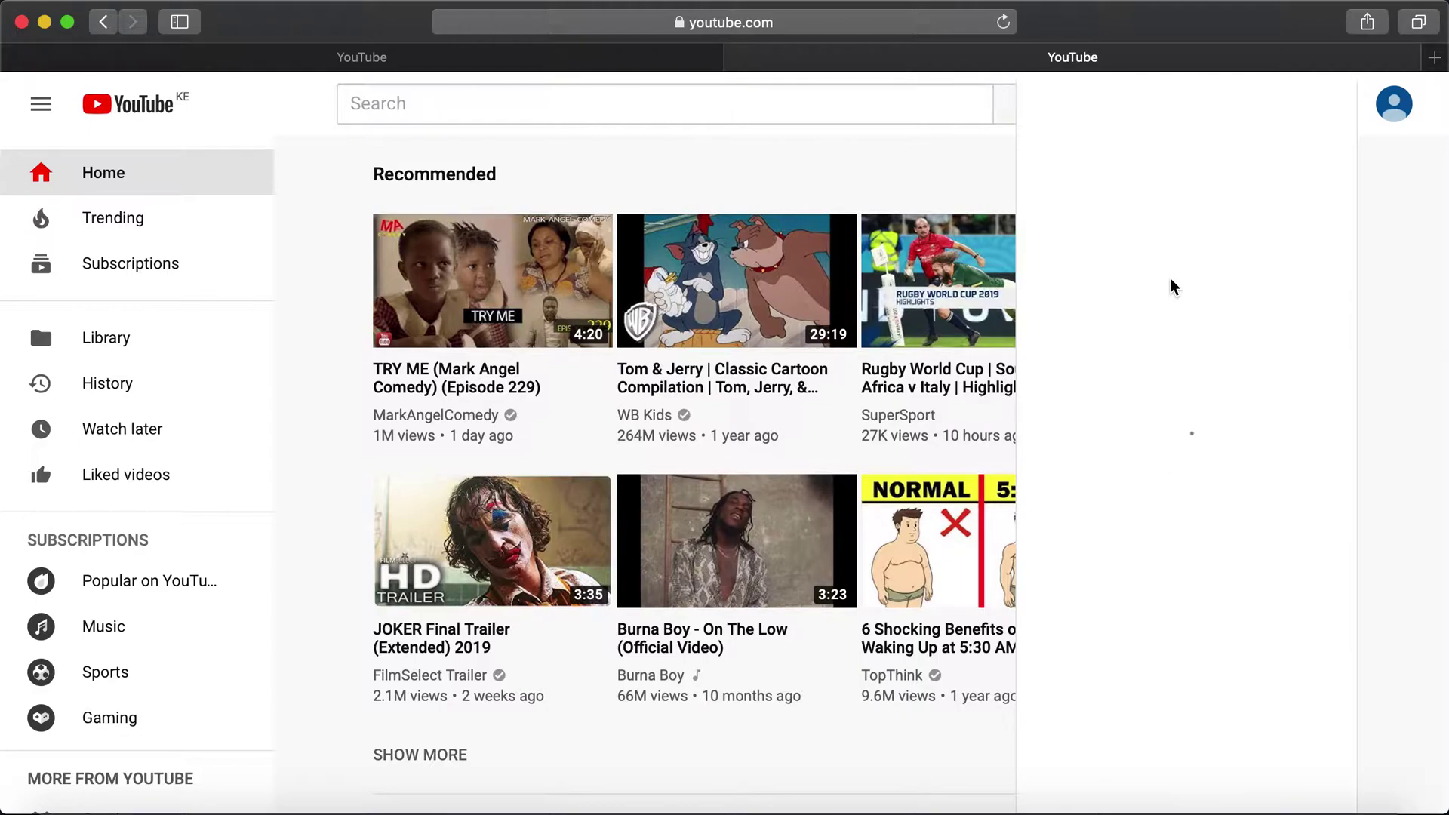
click(955, 172)
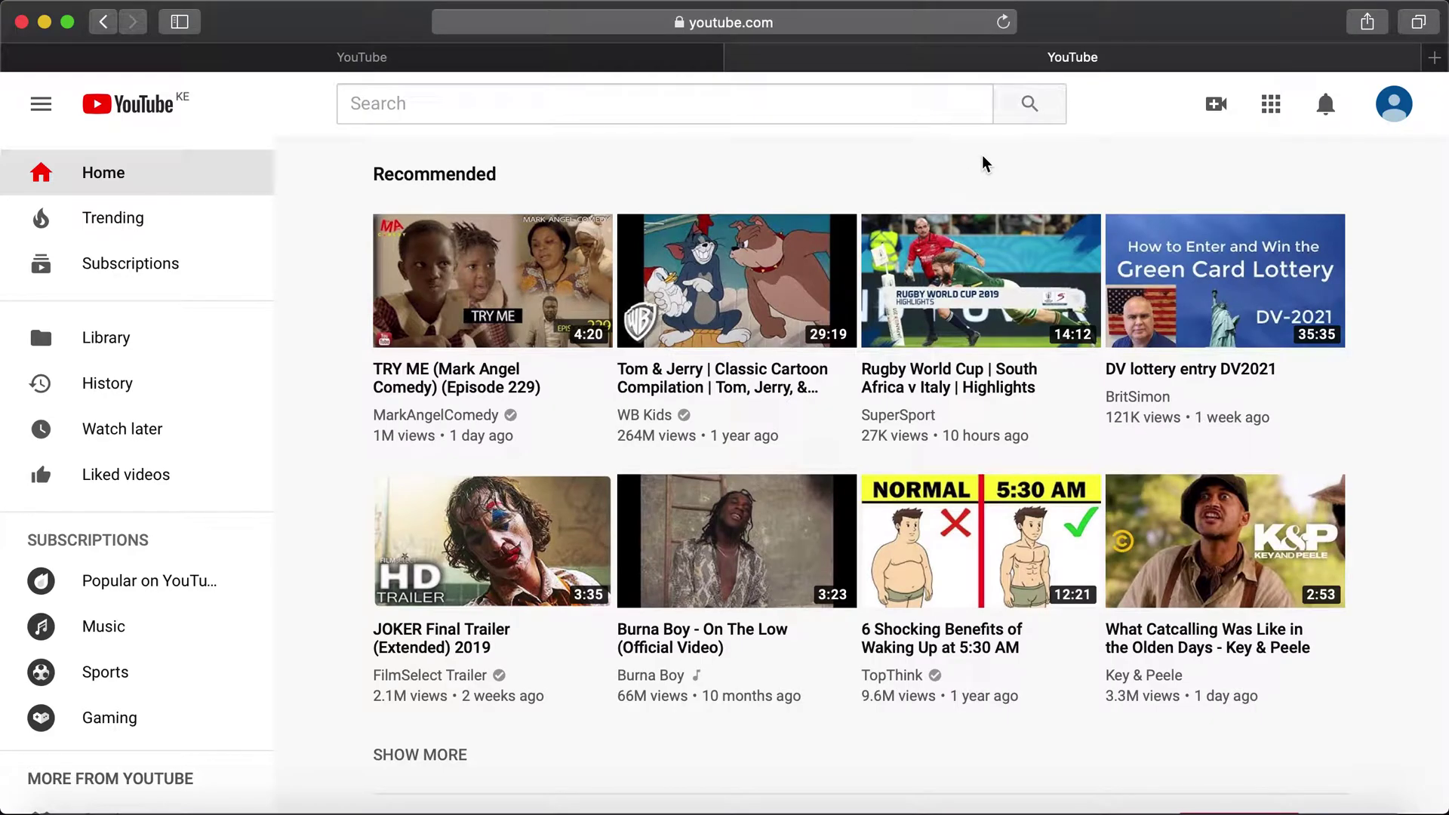
click(1401, 109)
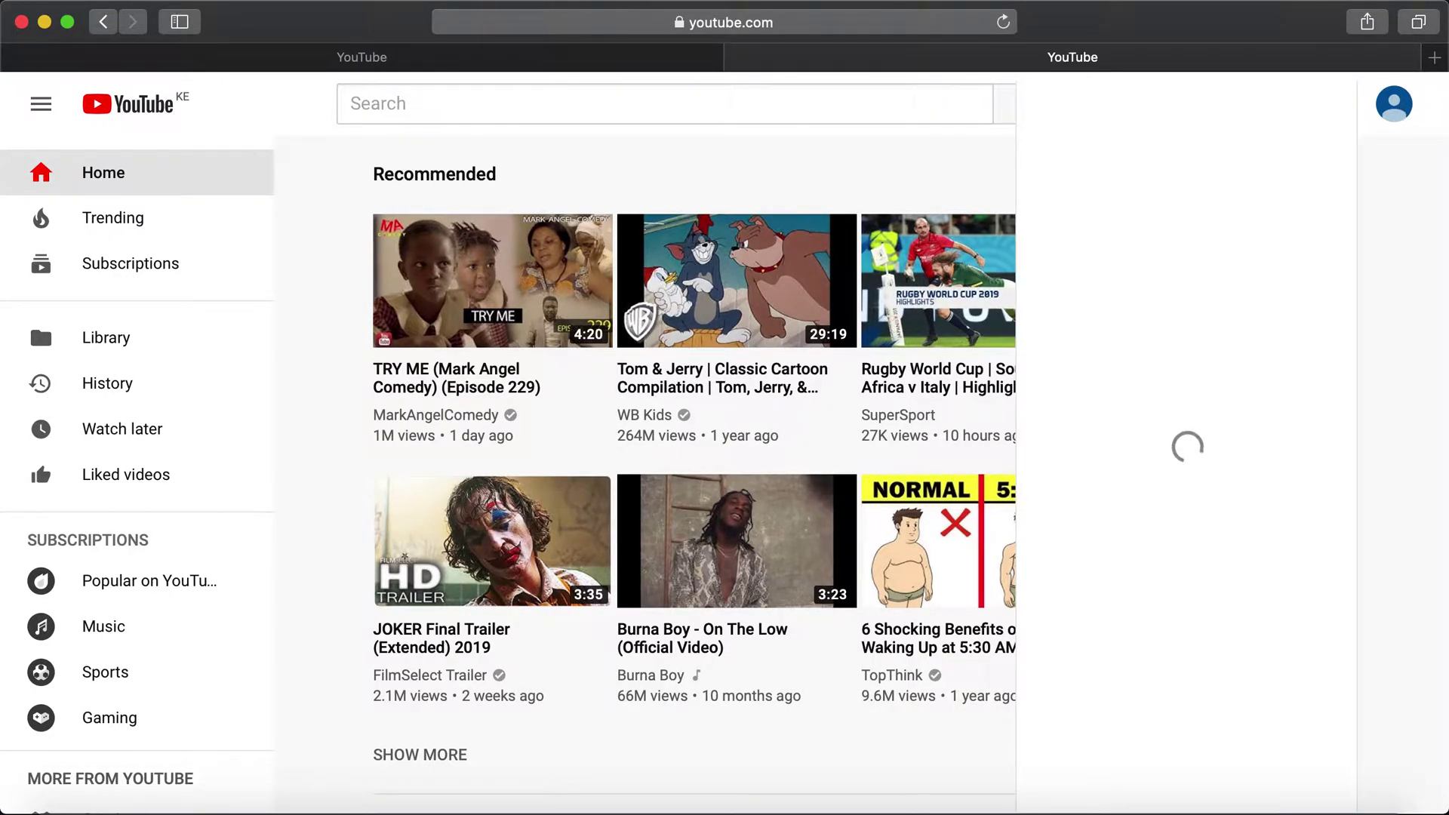
click(1399, 325)
click(1405, 110)
click(1410, 275)
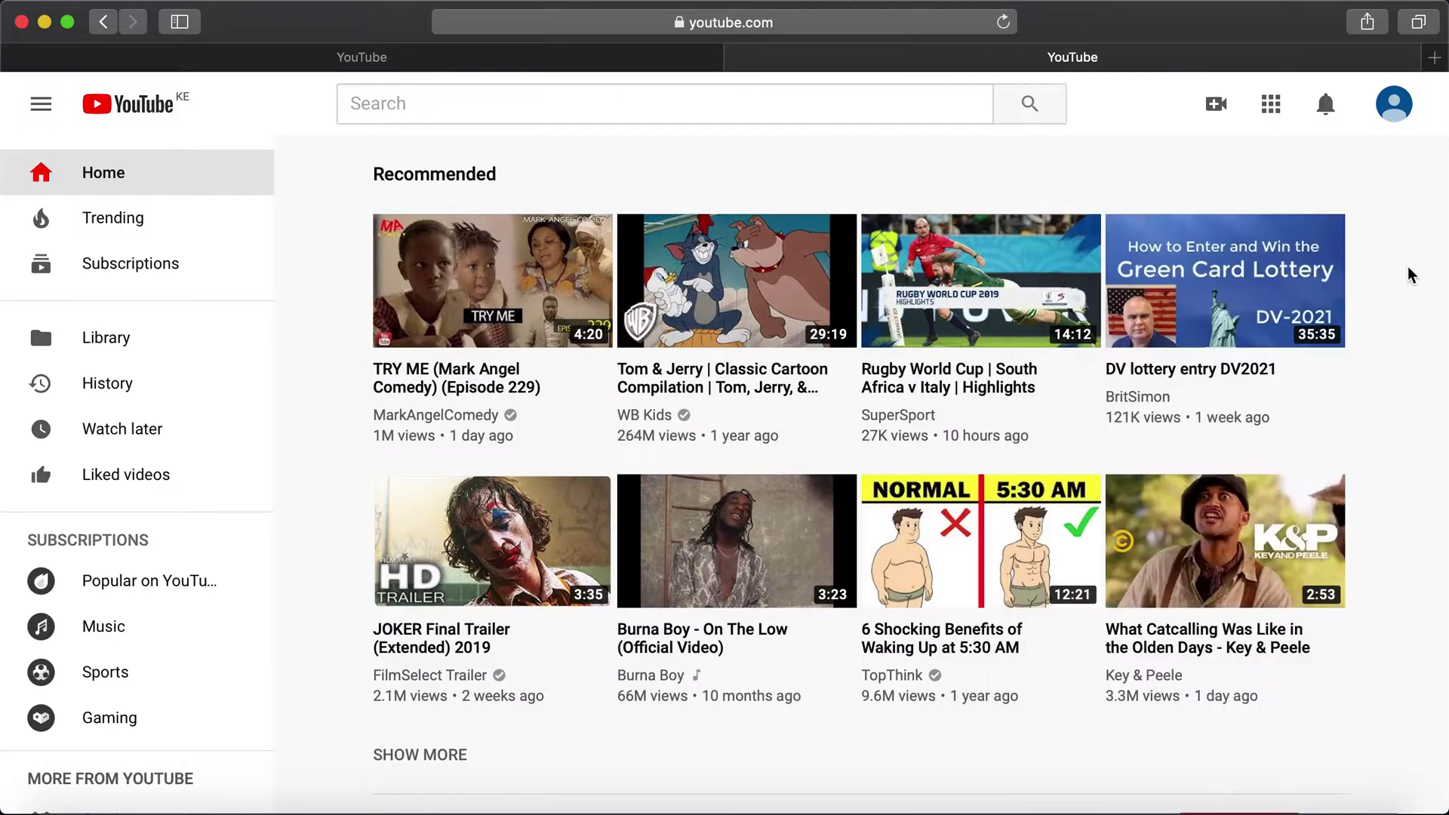
Step: In the YouTube settings page, switch the active account to the Brand Account Name Test channel
click(579, 61)
click(1394, 113)
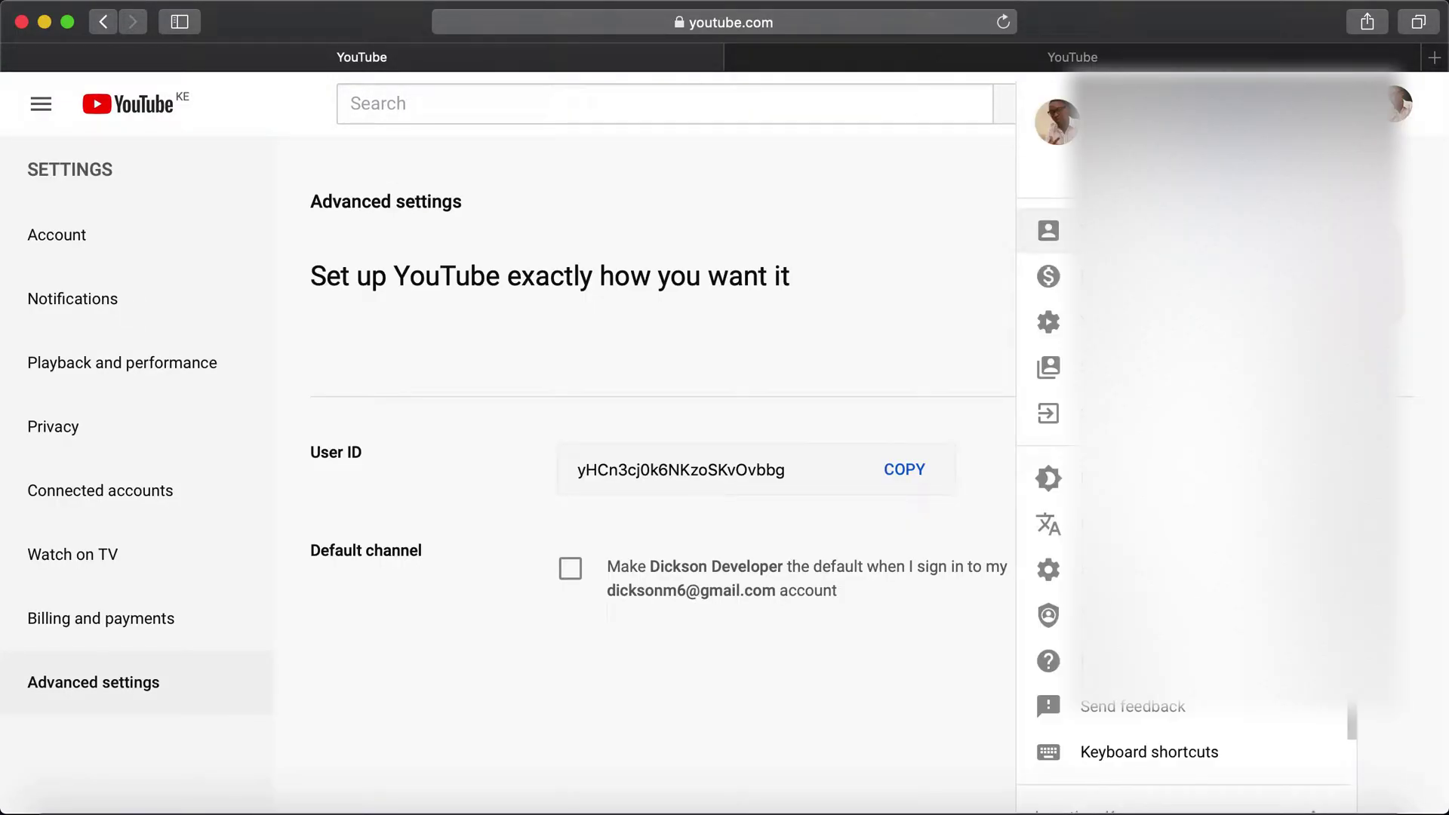
click(1095, 367)
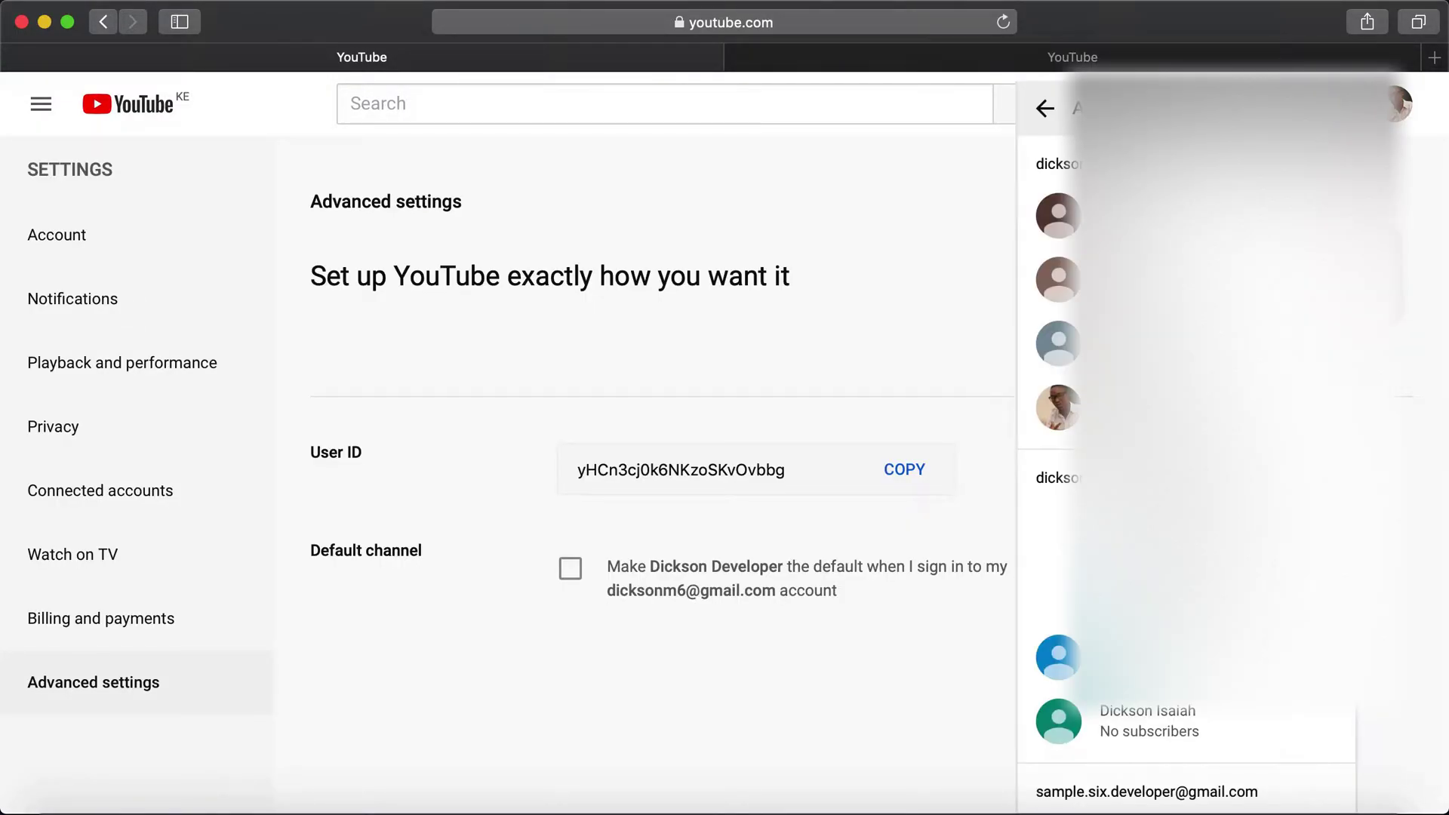
scroll(1178, 453, down, 5)
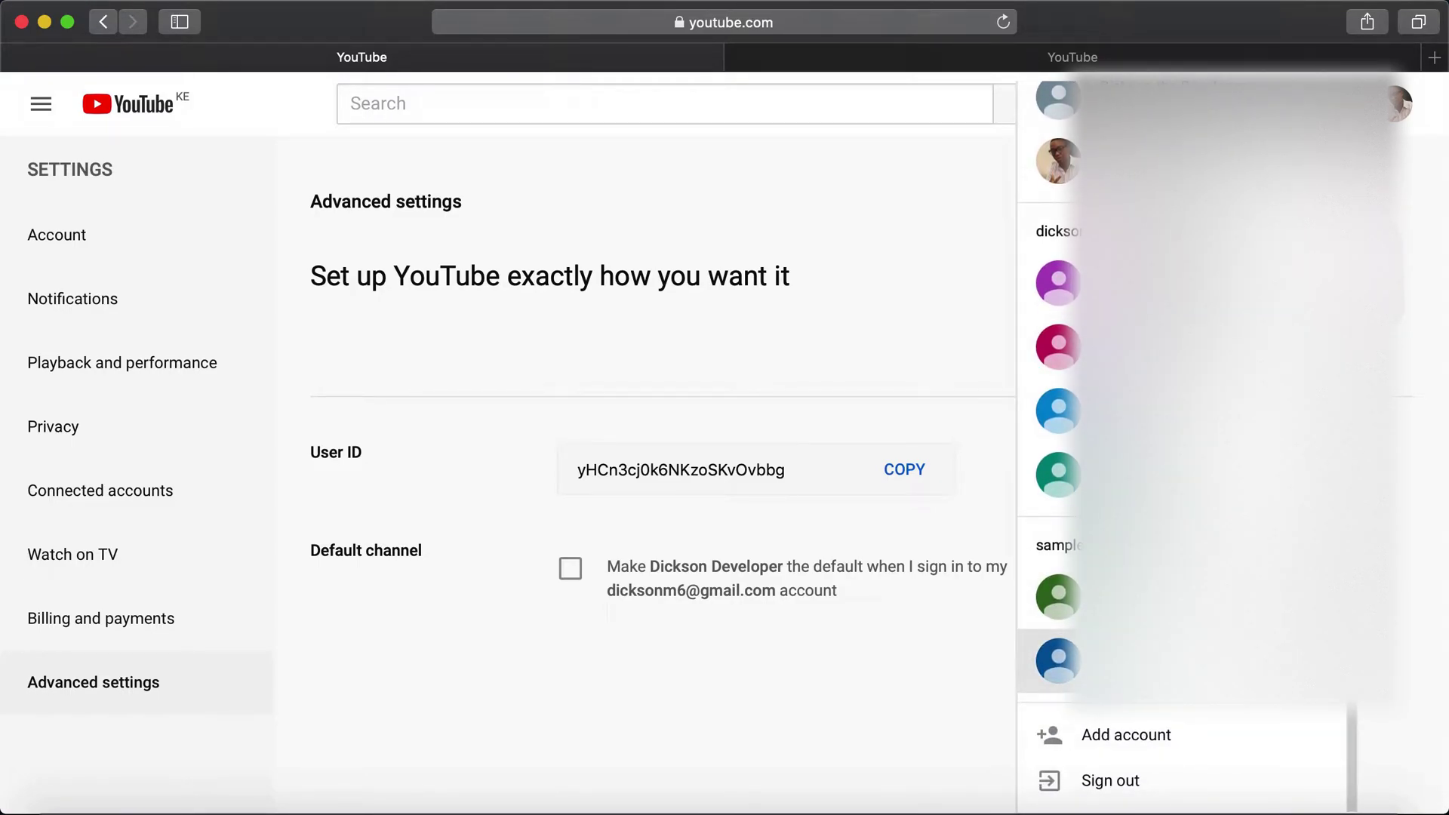
click(1178, 596)
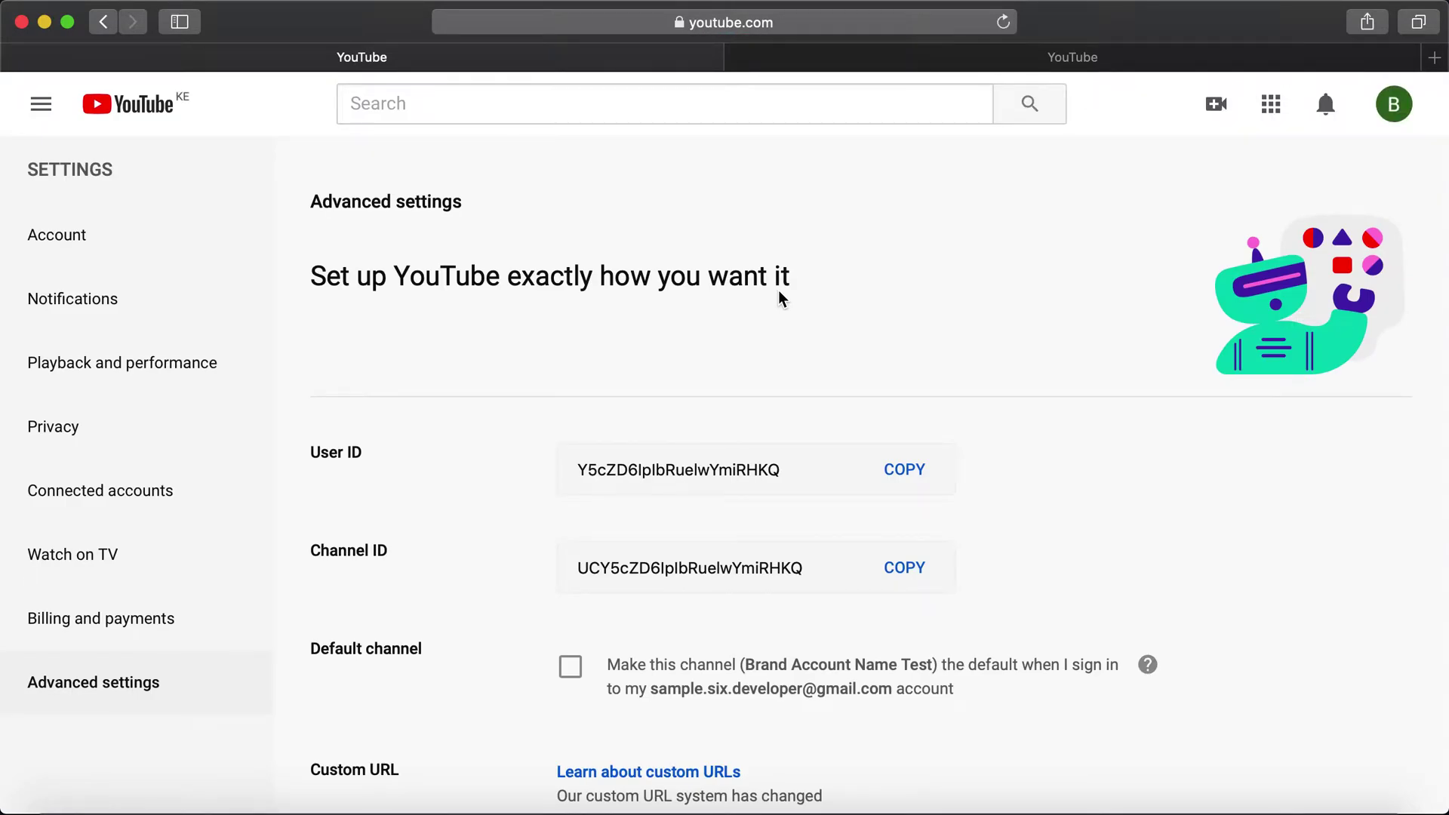
Step: From the channel manager settings in the account settings, open the permissions management for Brand Account Name Test
scroll(778, 290, down, 4)
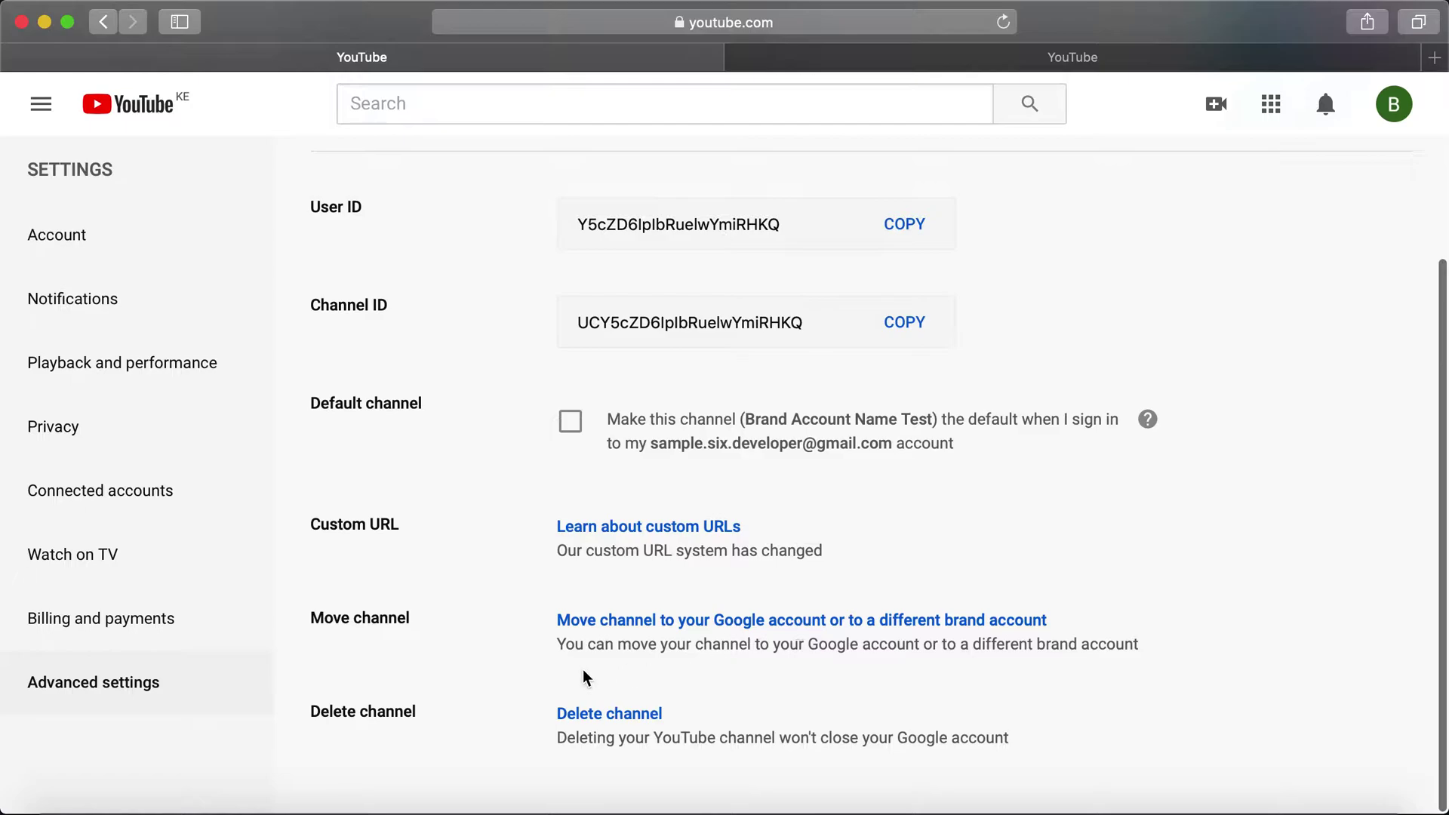
click(91, 239)
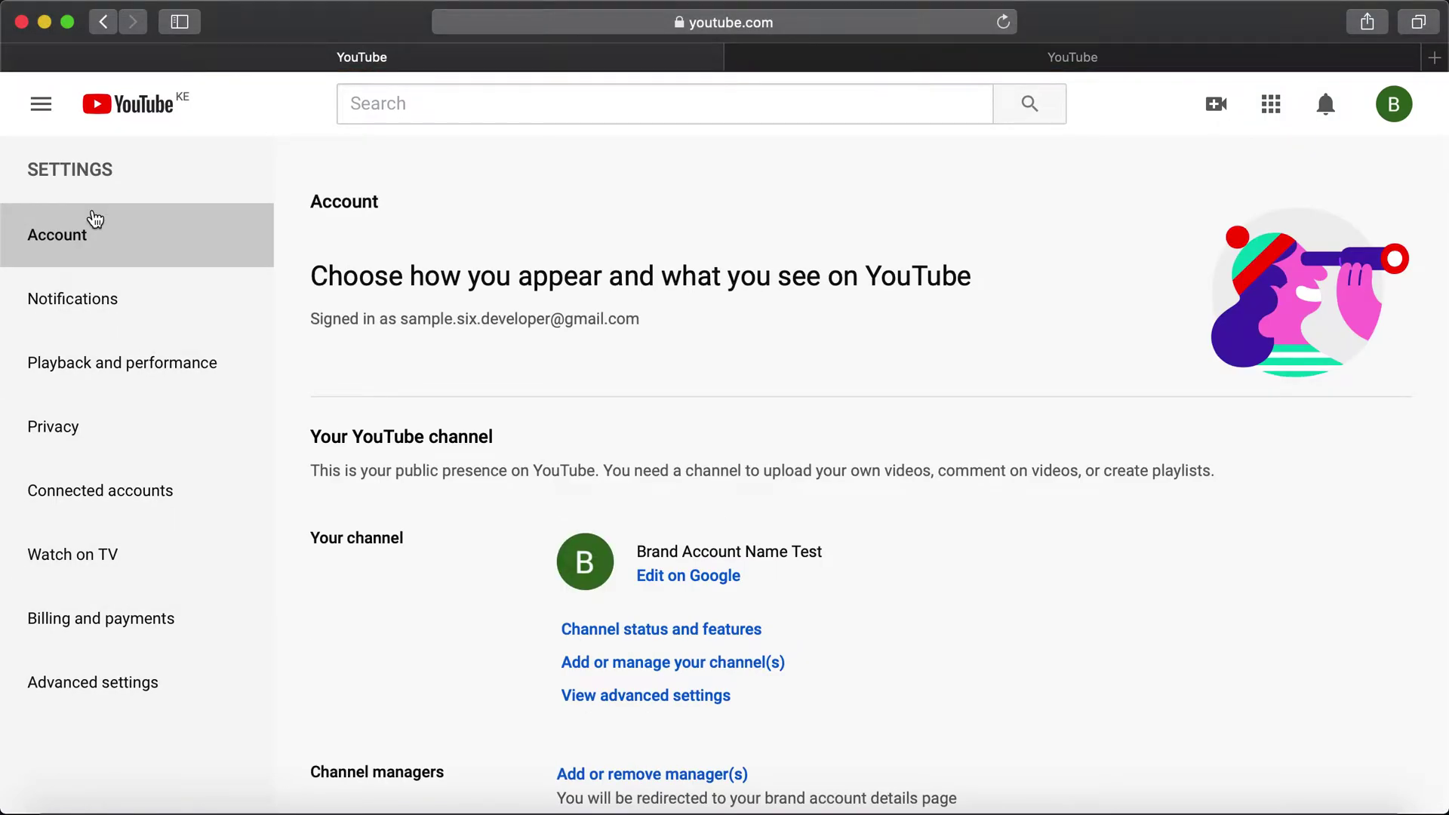
scroll(656, 563, down, 5)
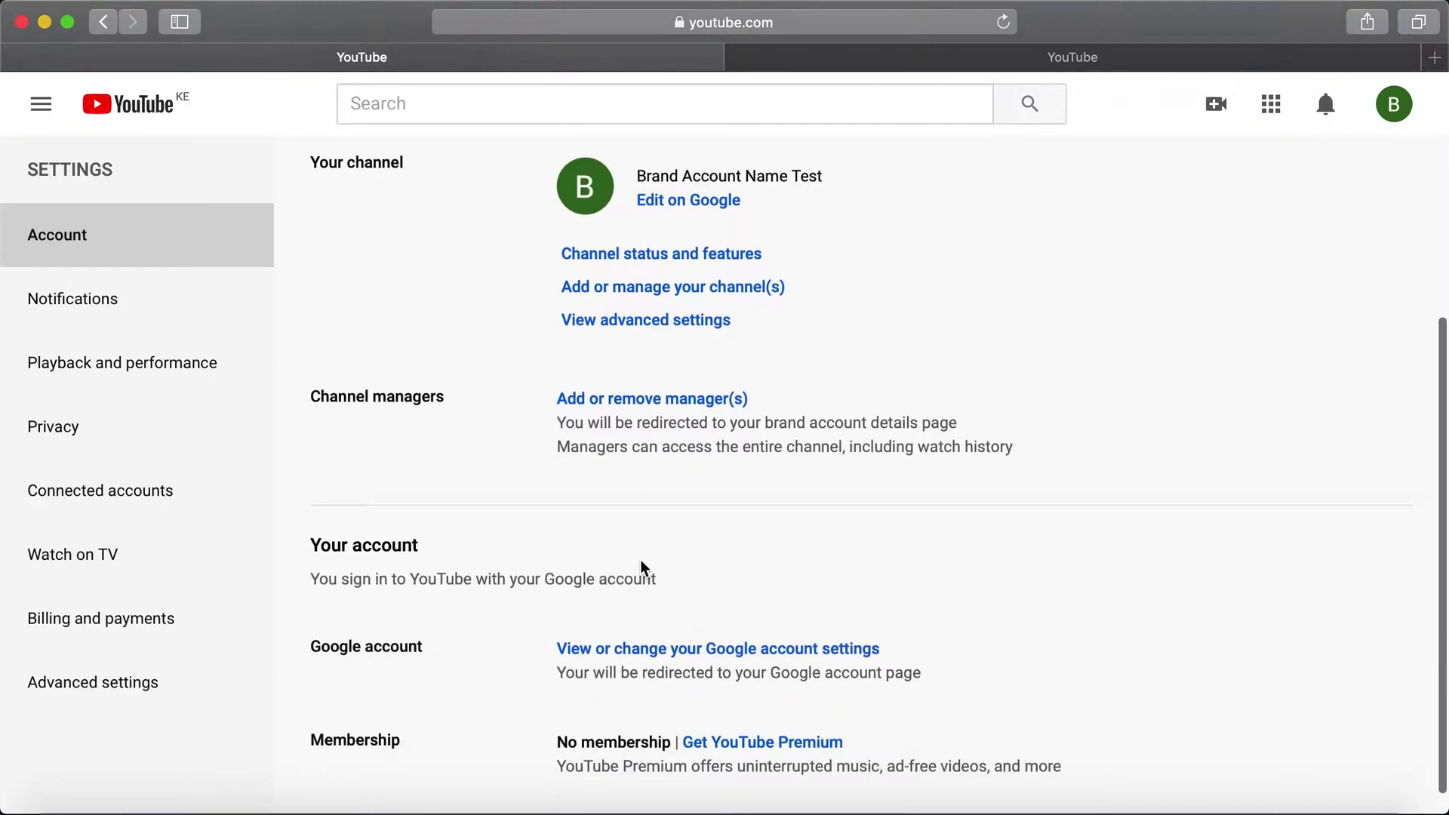
scroll(640, 559, down, 1)
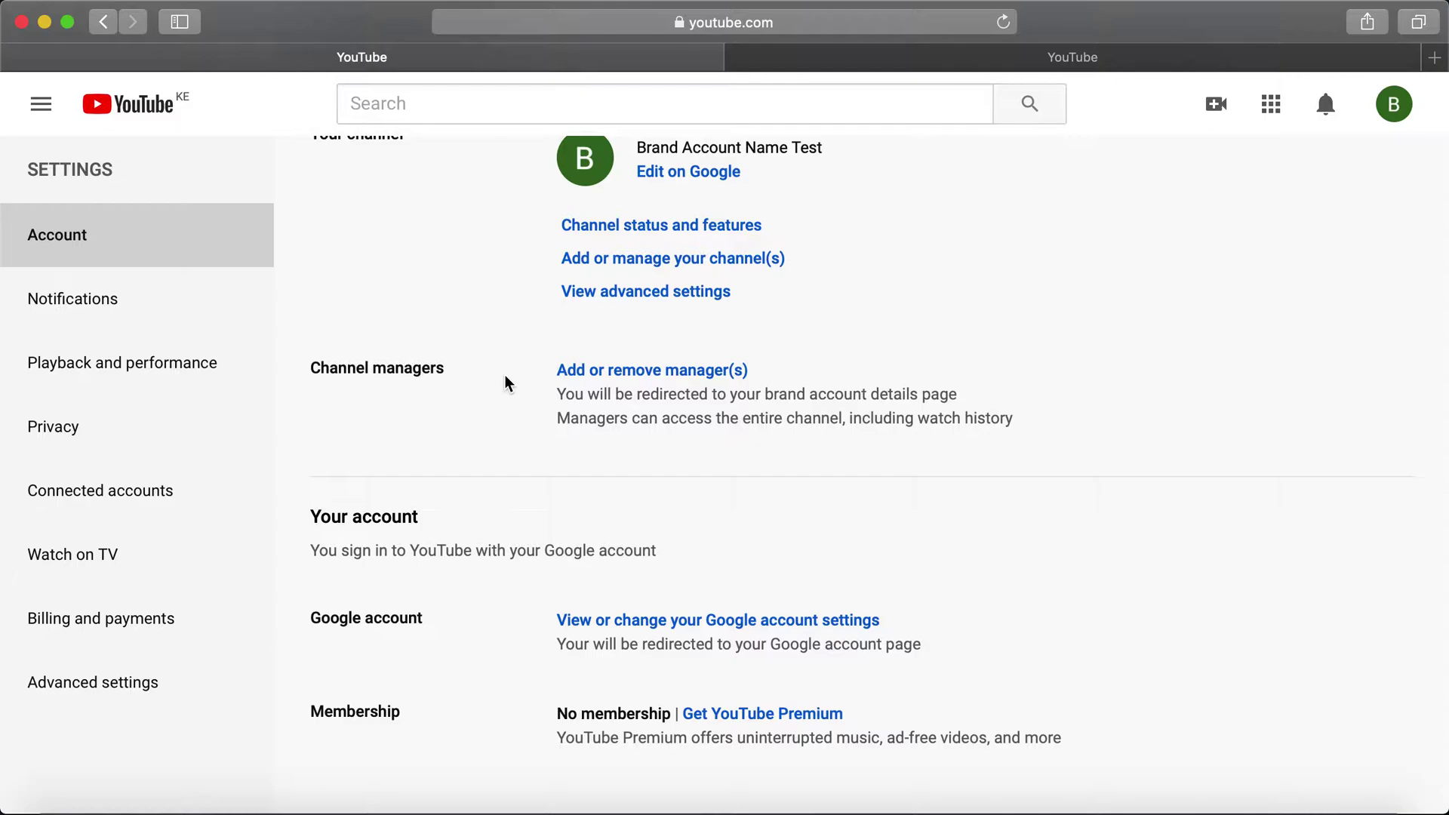
click(644, 372)
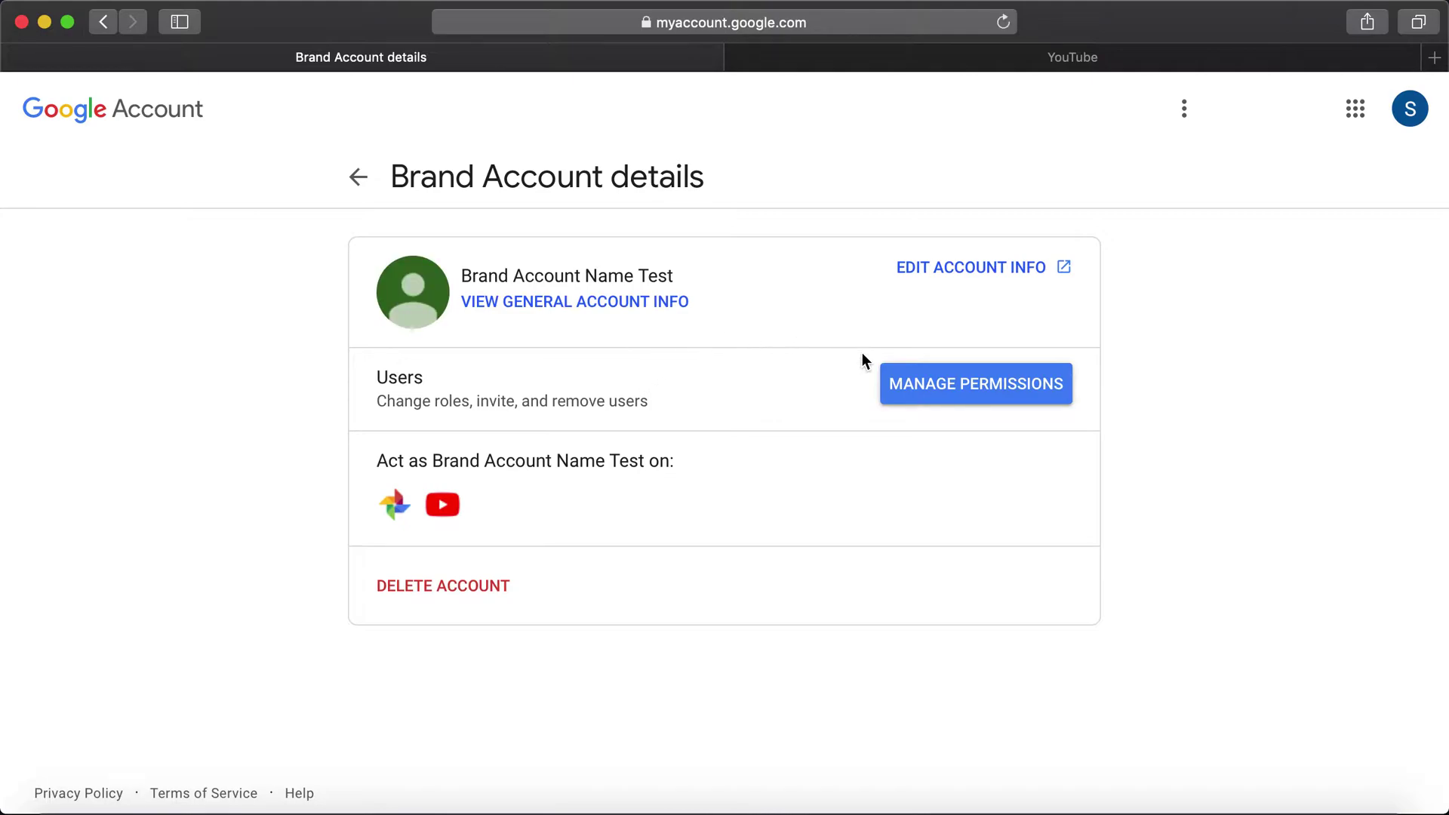
click(1000, 400)
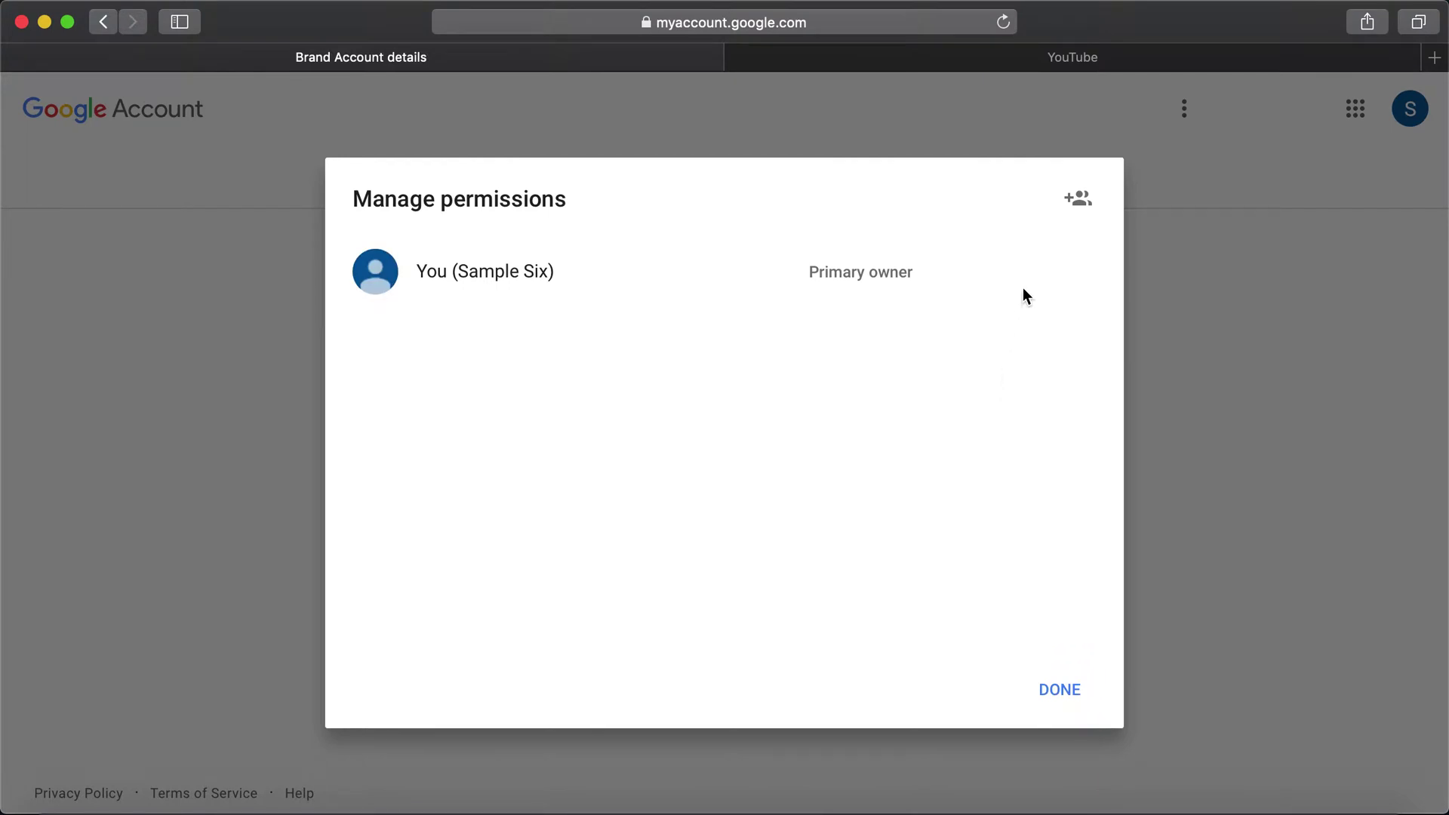
Step: Invite a new user by e-mail address to Brand Account Name Test with the Owner role and finish managing permissions
click(1082, 203)
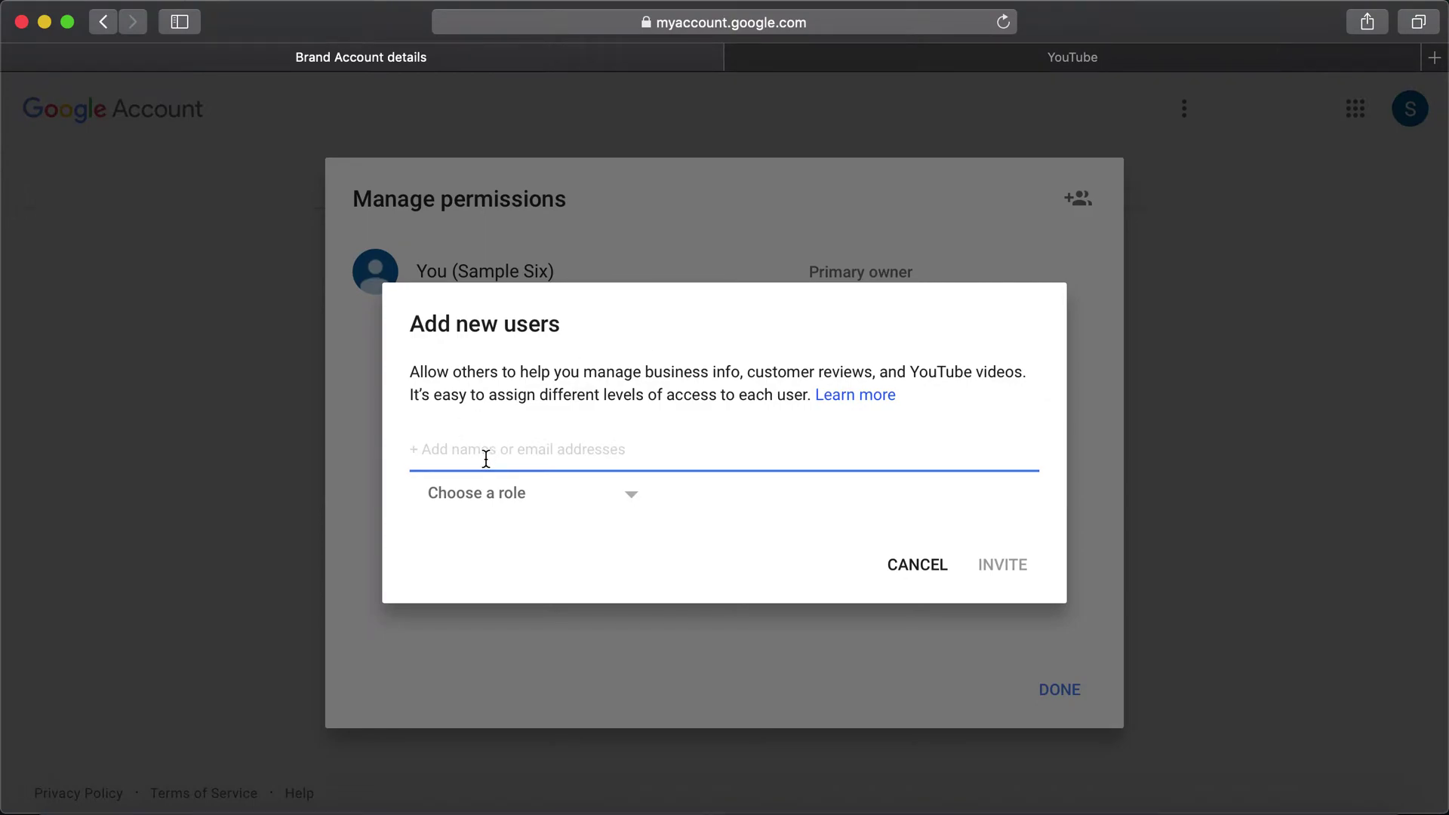
key(super+v)
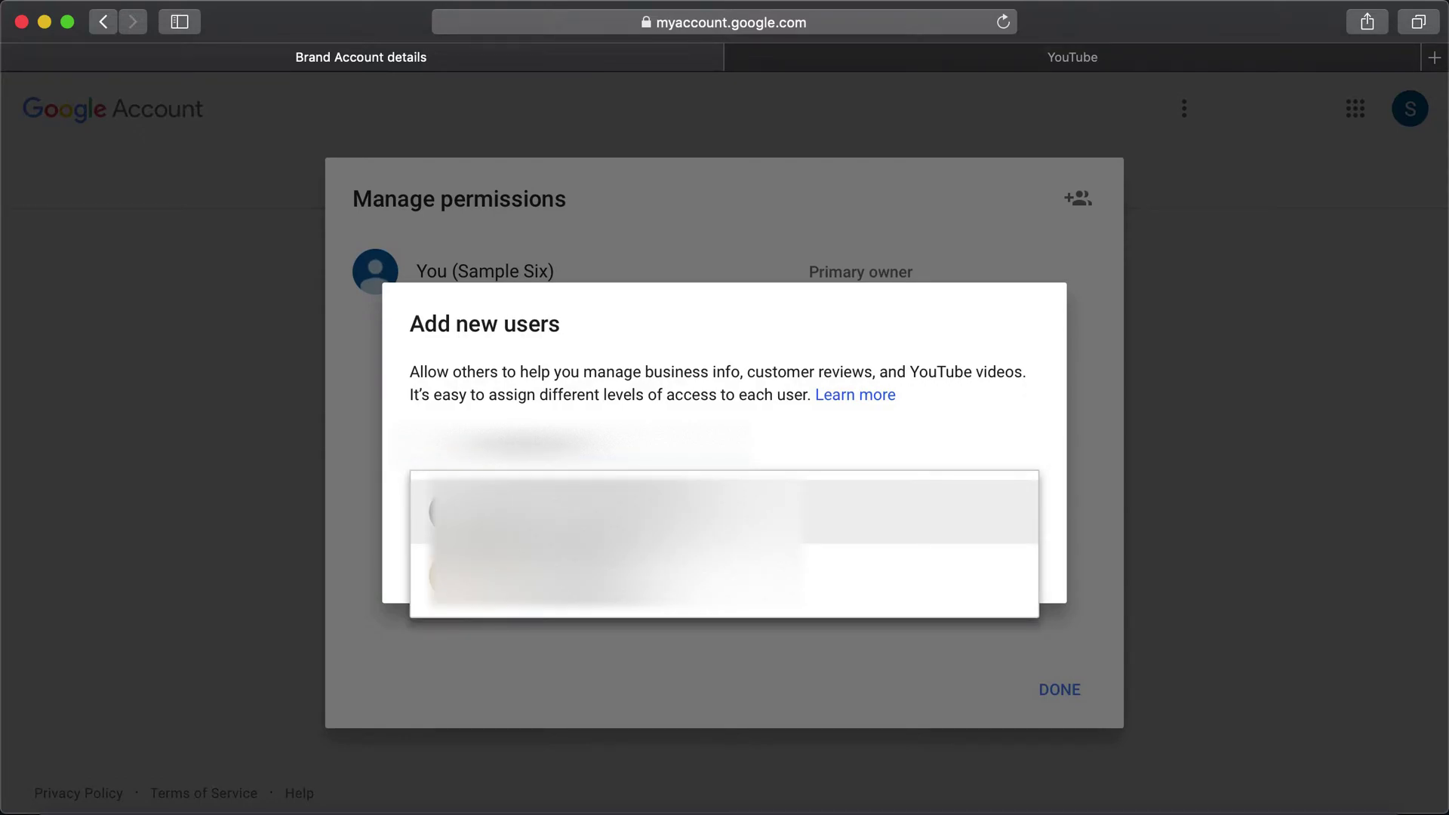
key(Return)
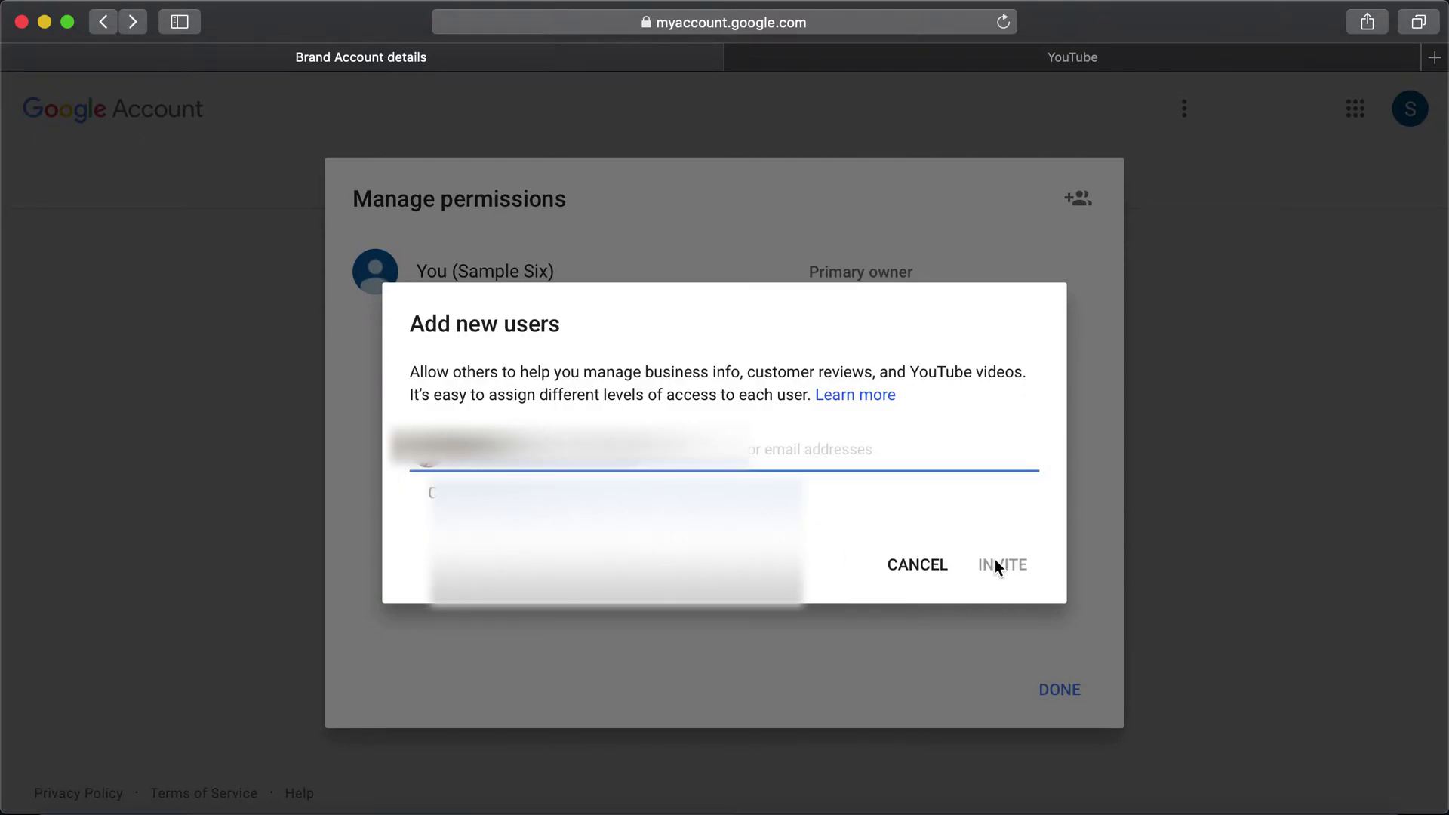
click(615, 500)
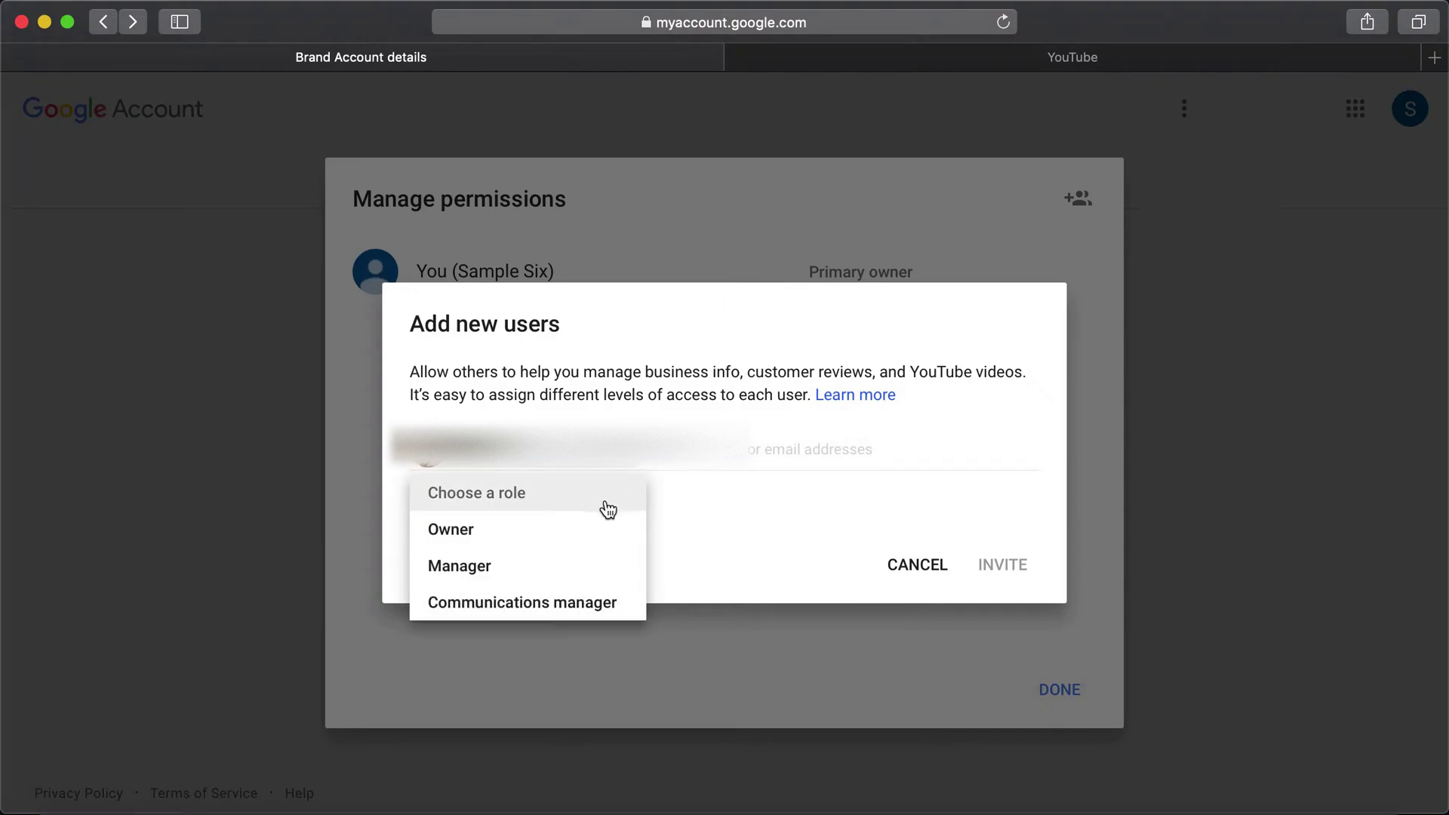
click(543, 540)
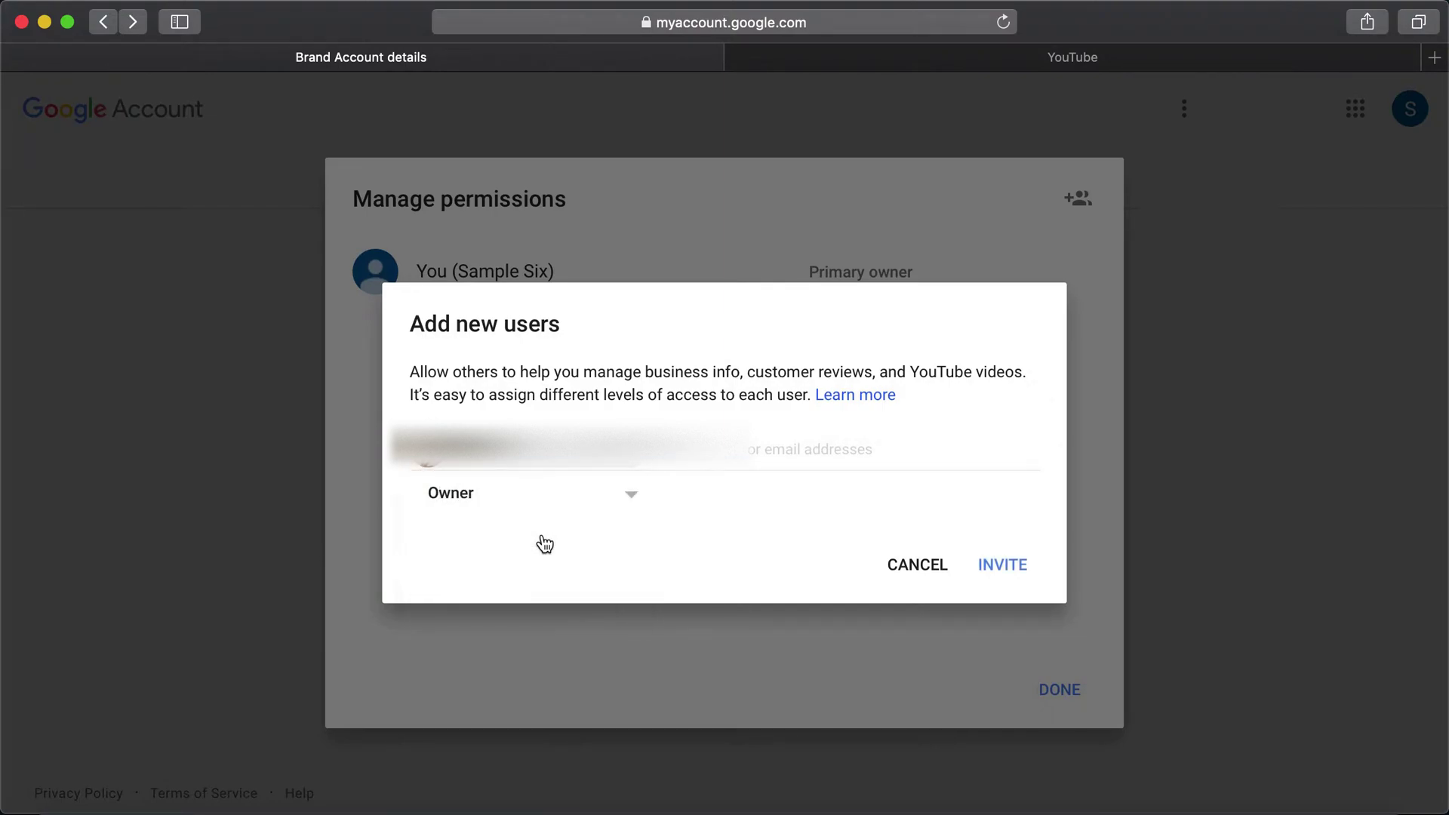
click(1025, 579)
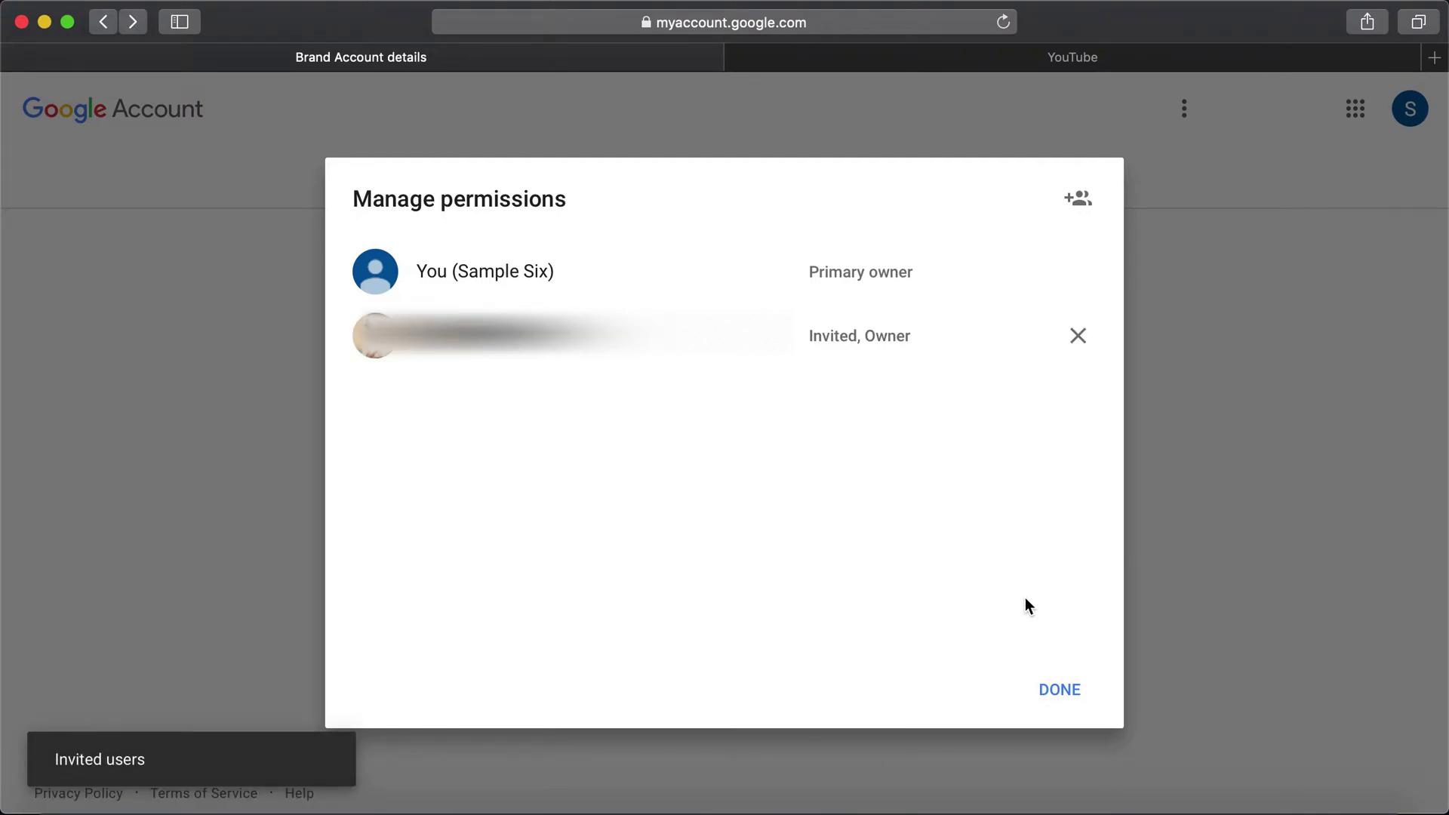
click(1059, 692)
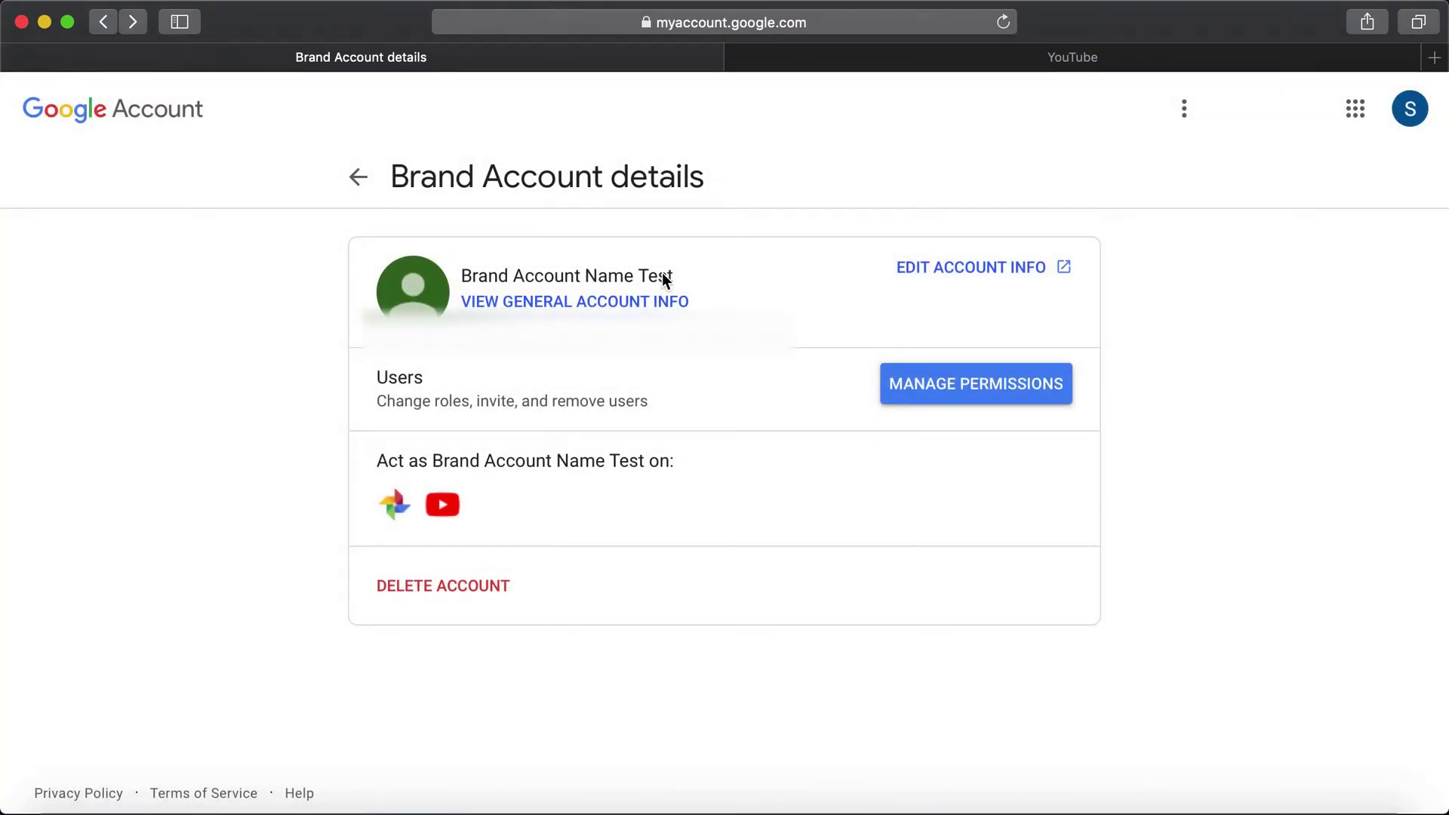
Step: Open the invited user's Gmail inbox in a new browser tab
click(953, 62)
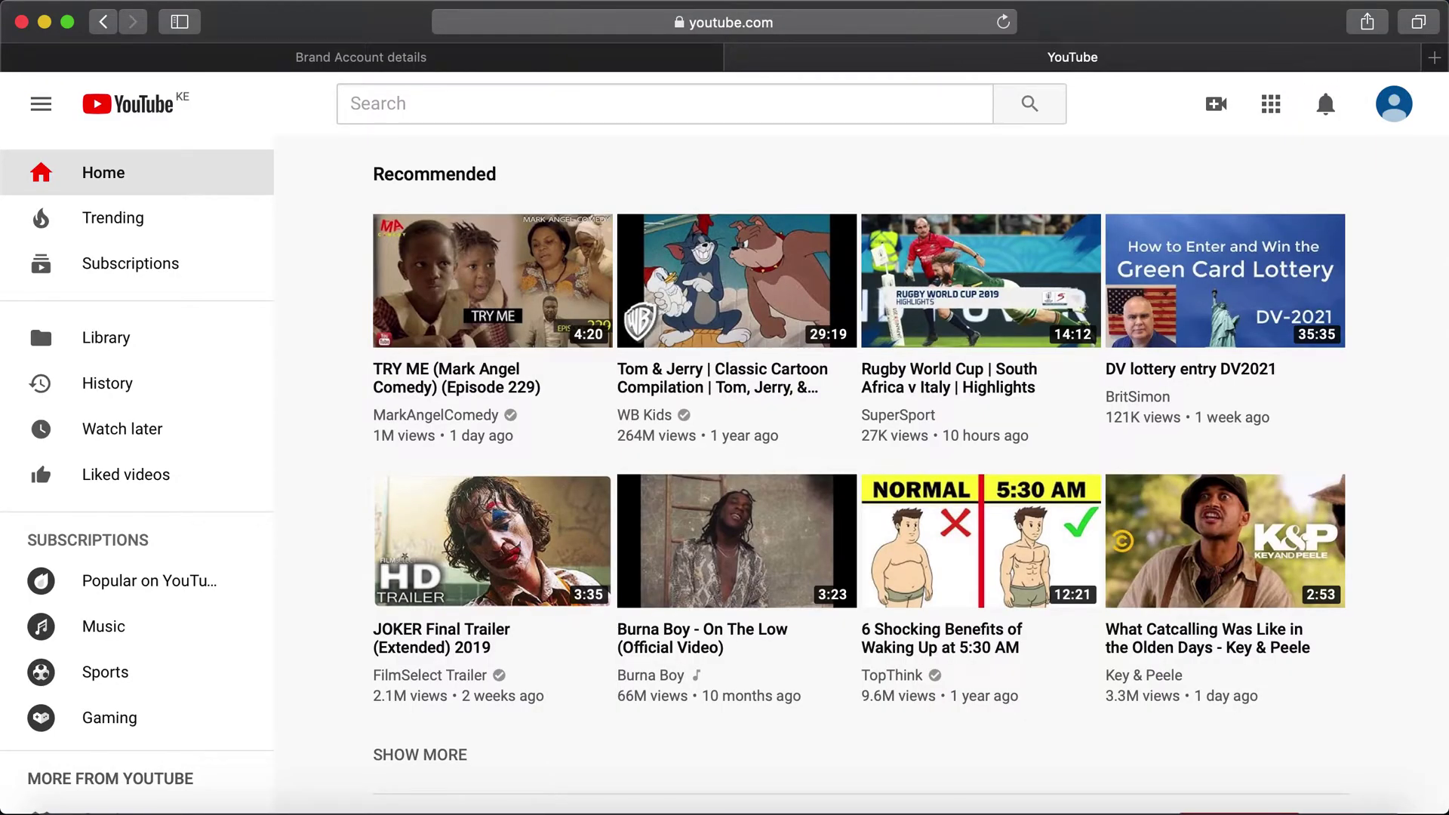
click(1434, 59)
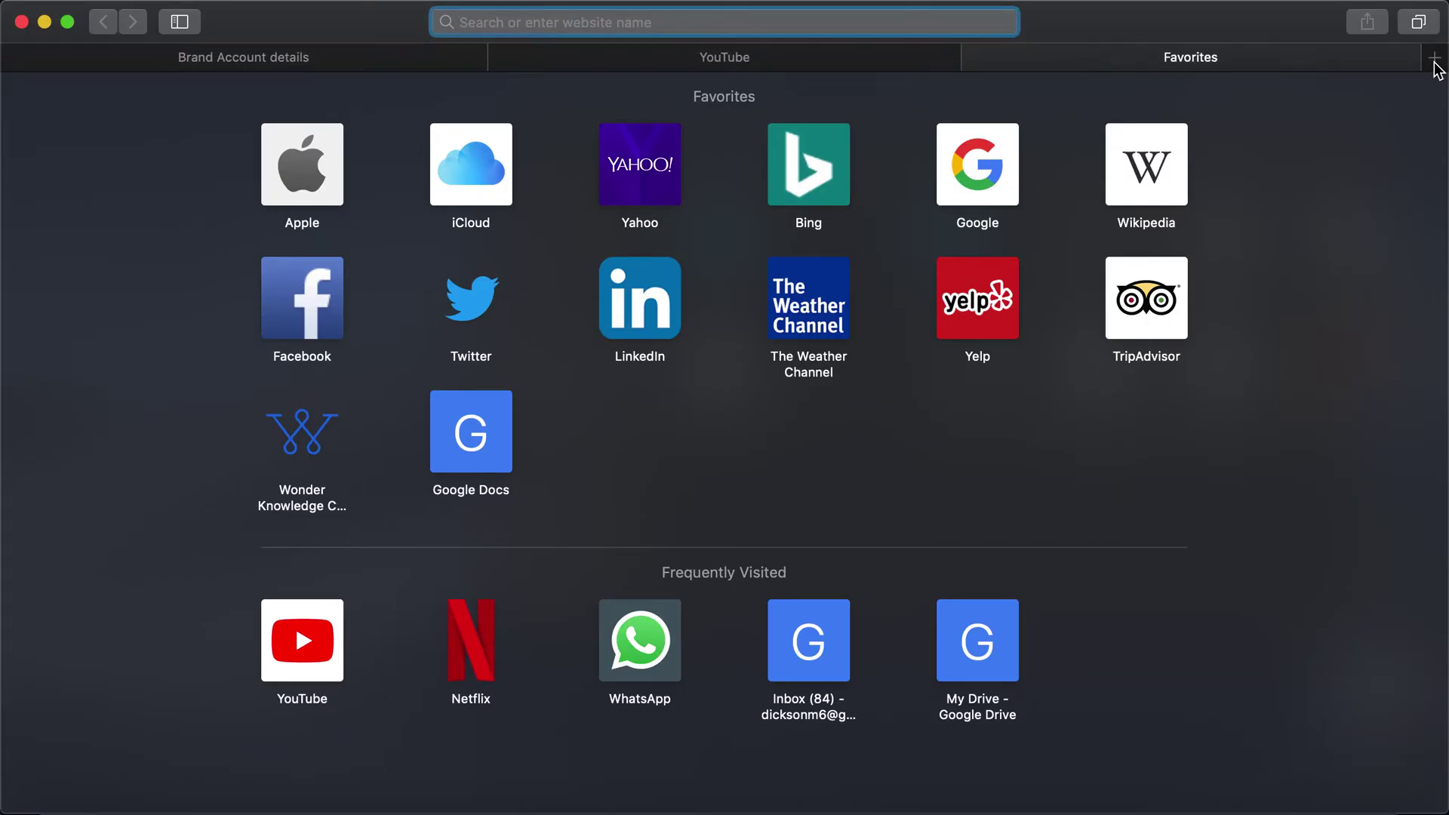
text(gma)
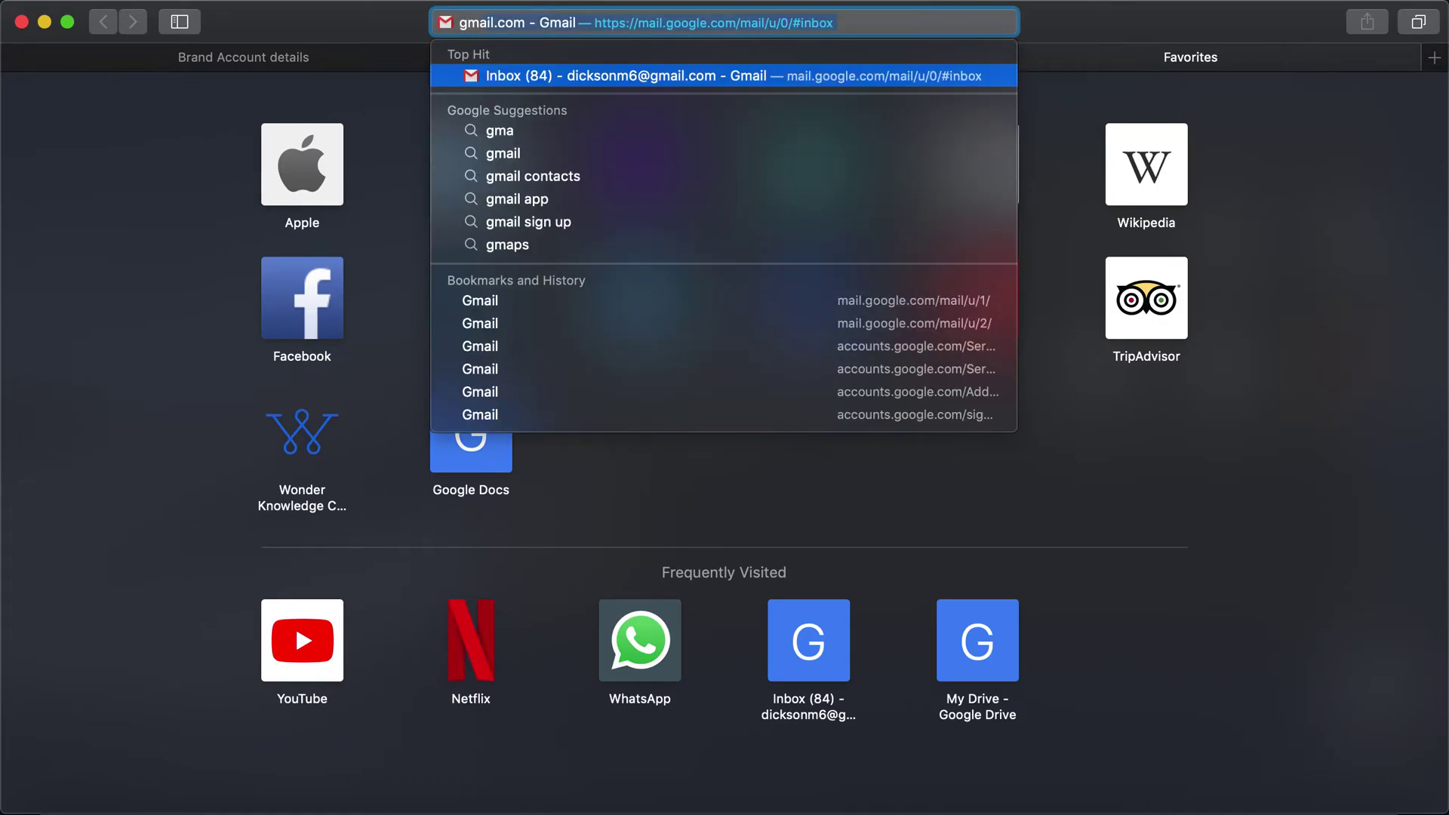
key(Return)
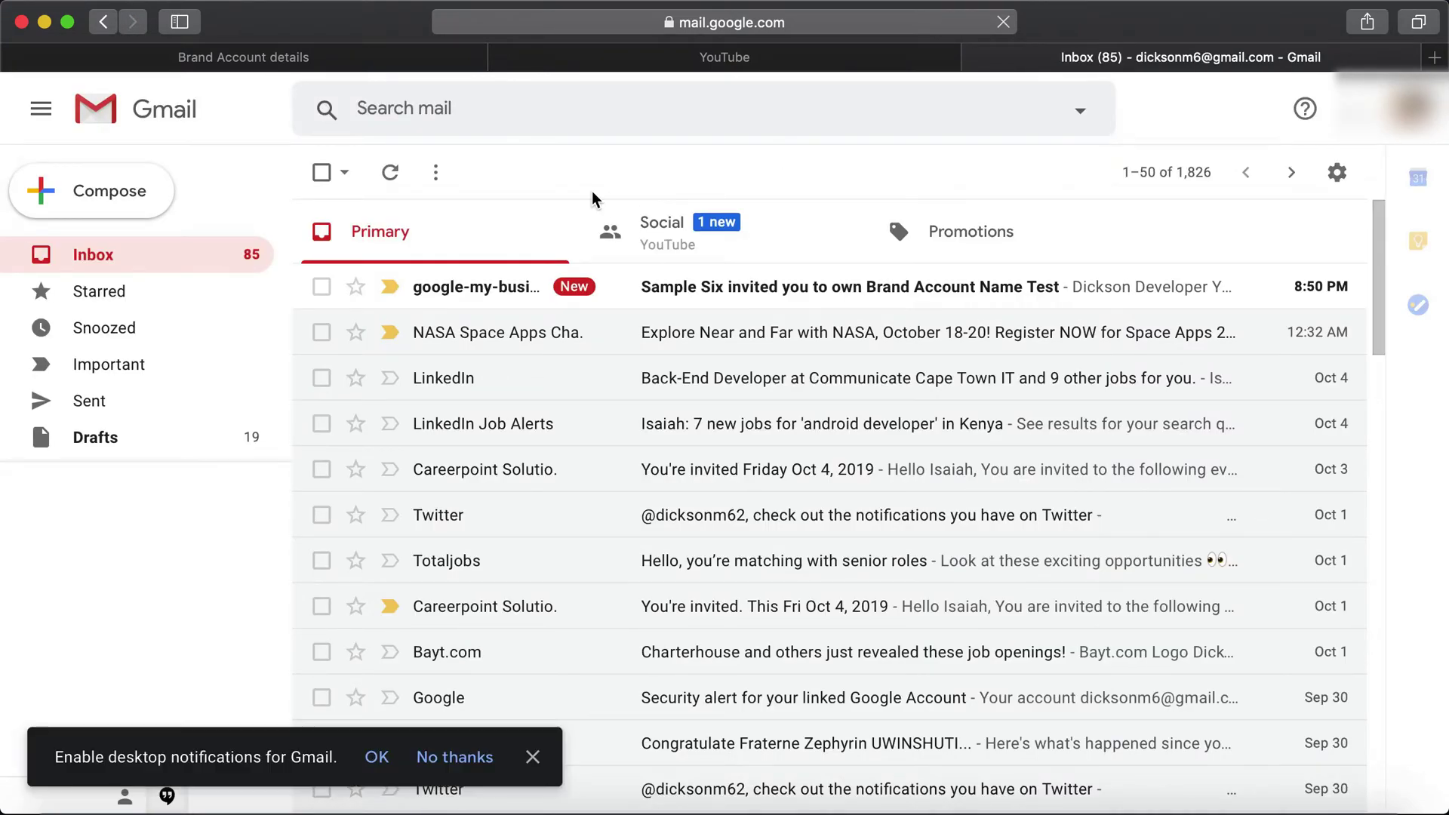
Step: Open the e-mail invitation to own Brand Account Name Test and accept becoming an owner of the brand account
click(539, 290)
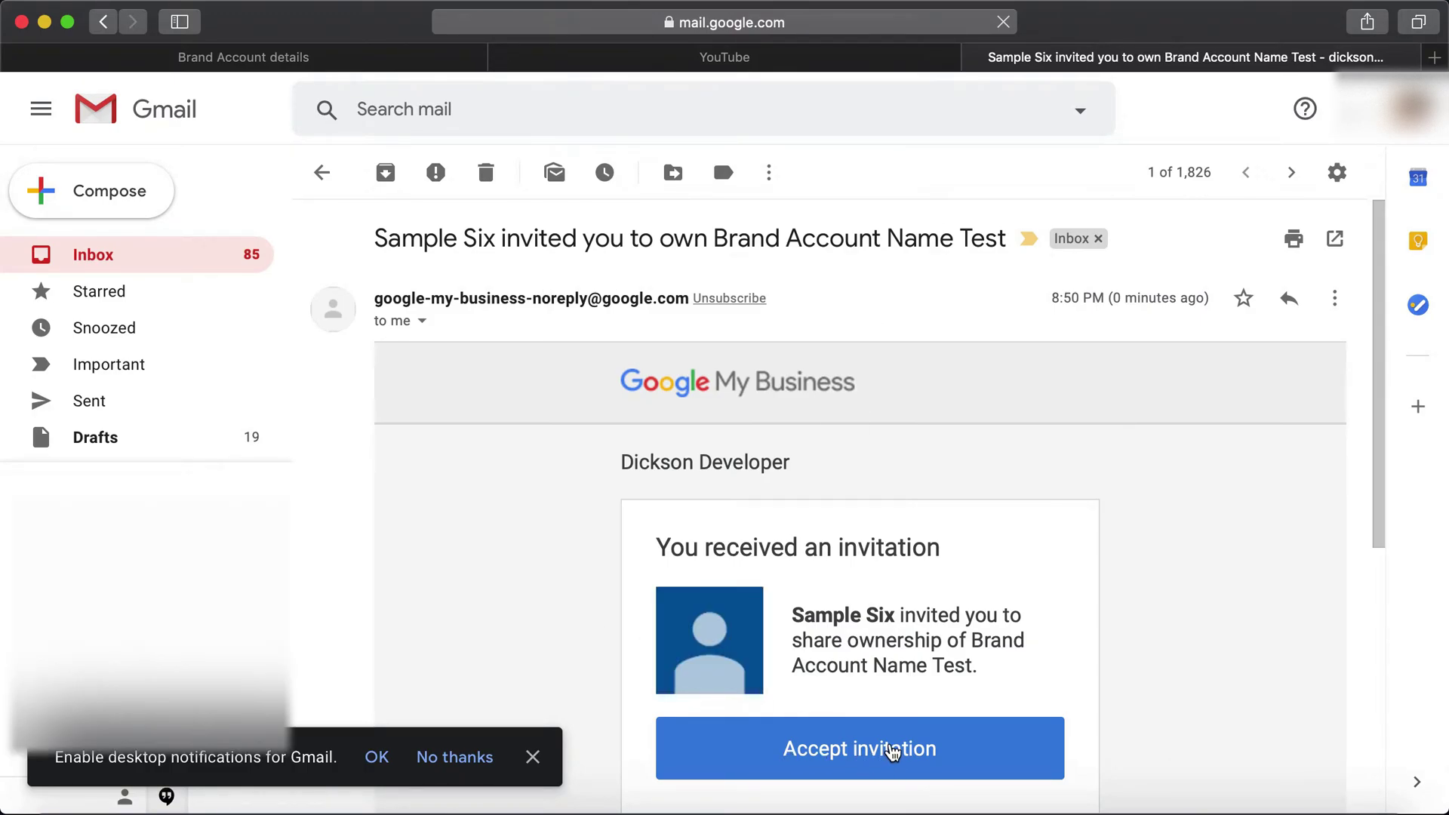
scroll(975, 754, down, 2)
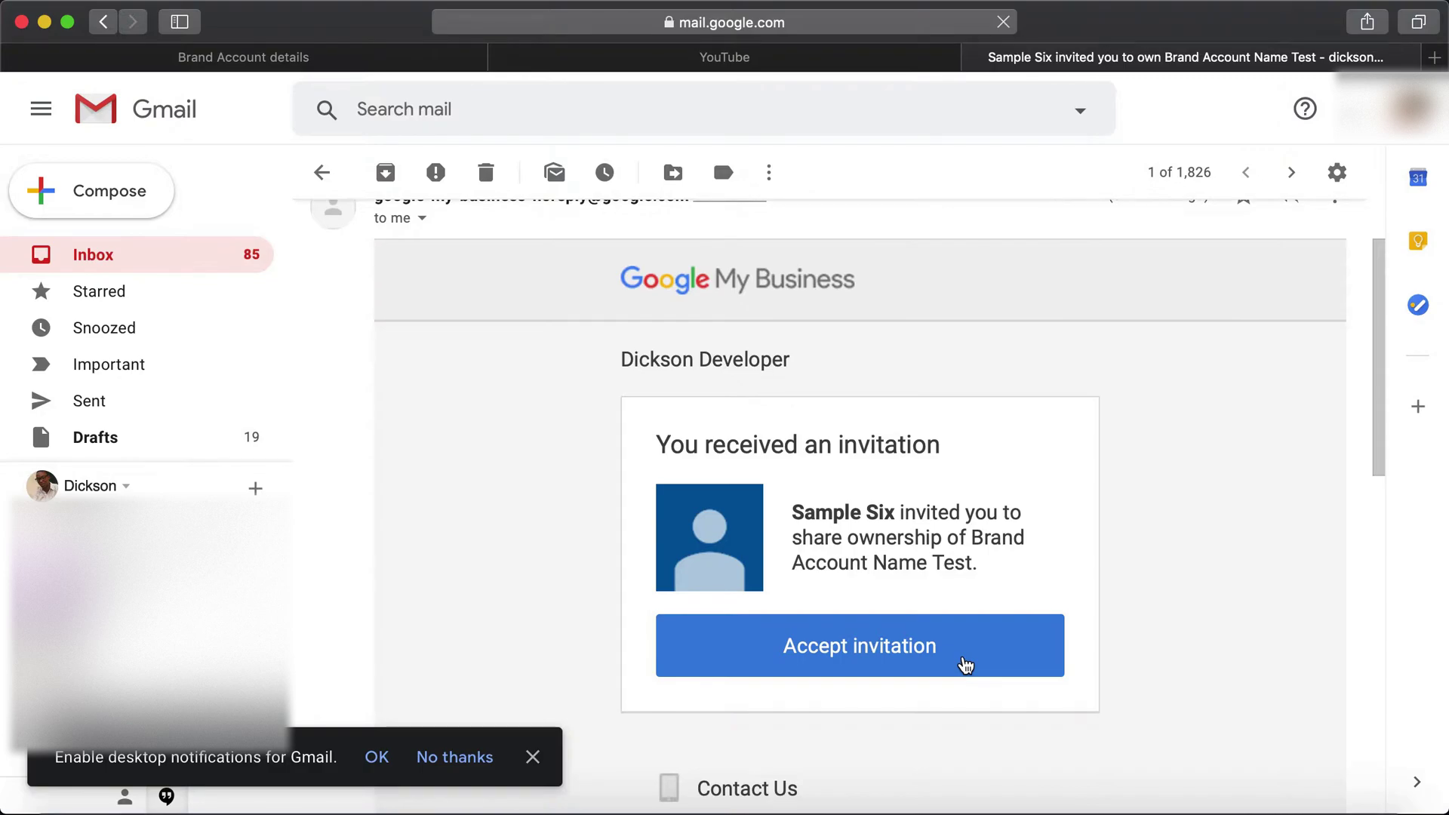
click(965, 664)
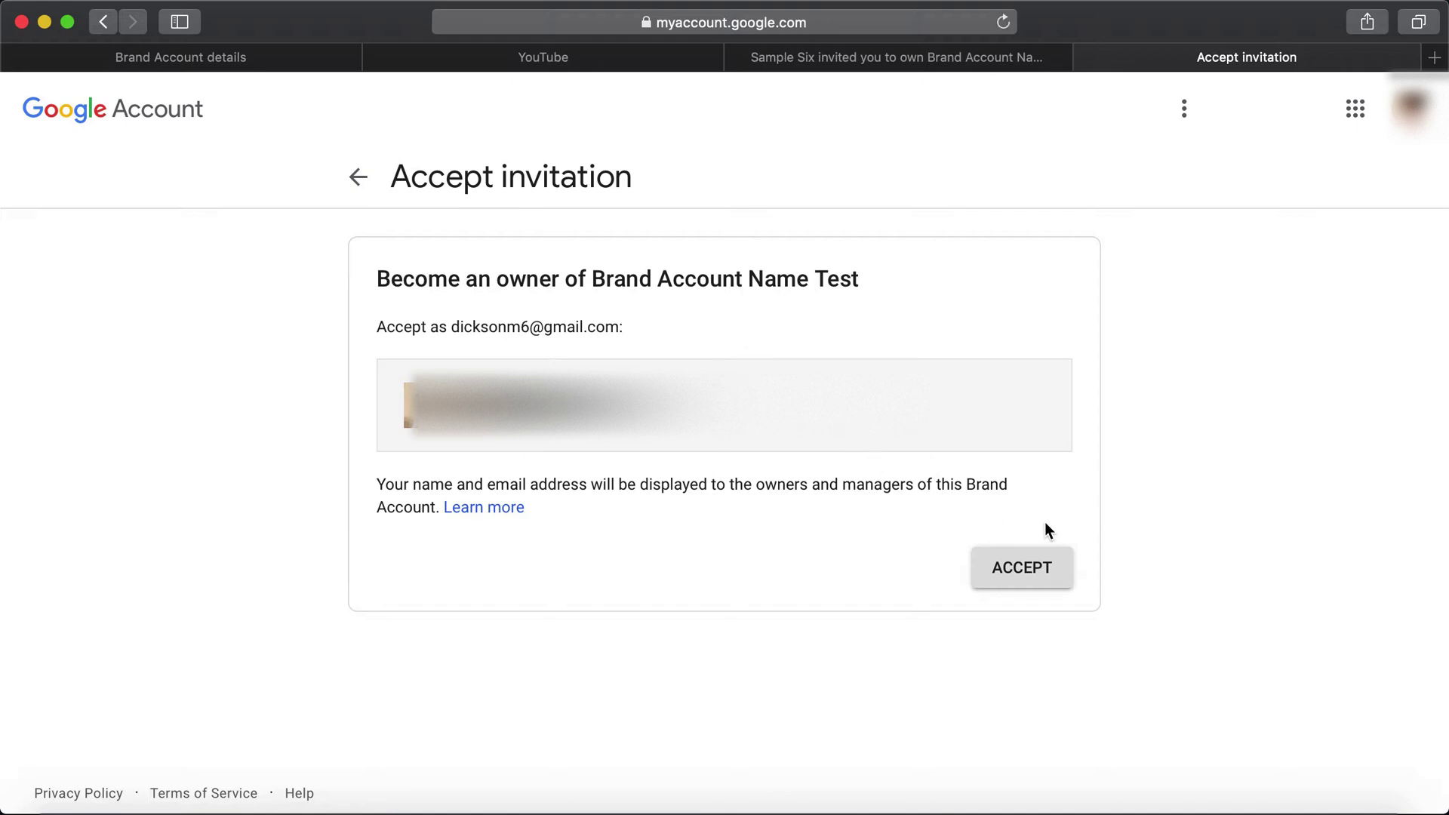
click(1069, 568)
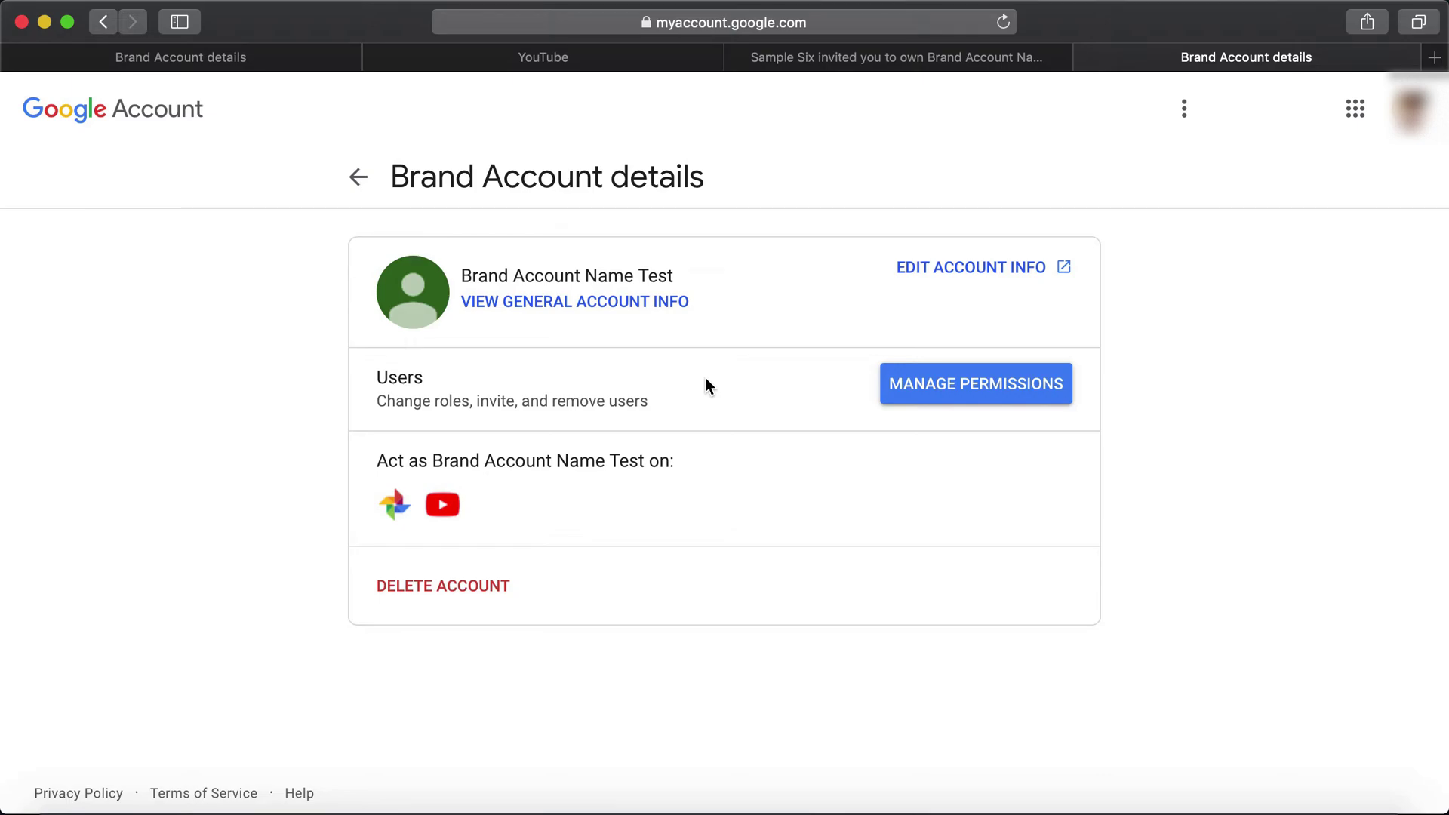
Step: Try to transfer primary ownership of Brand Account Name Test to the newly added owner, then finish managing permissions
click(961, 395)
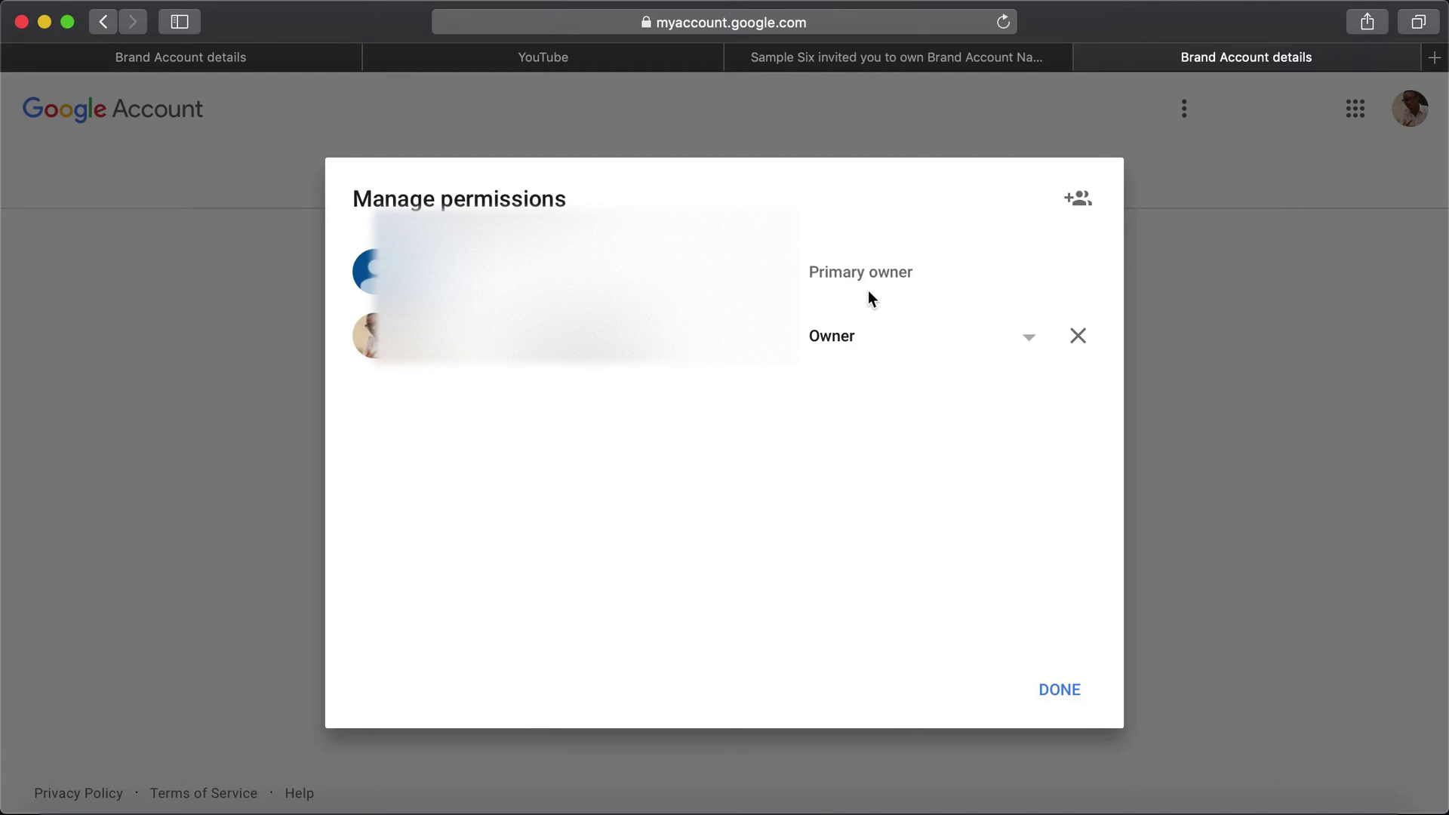
click(1003, 339)
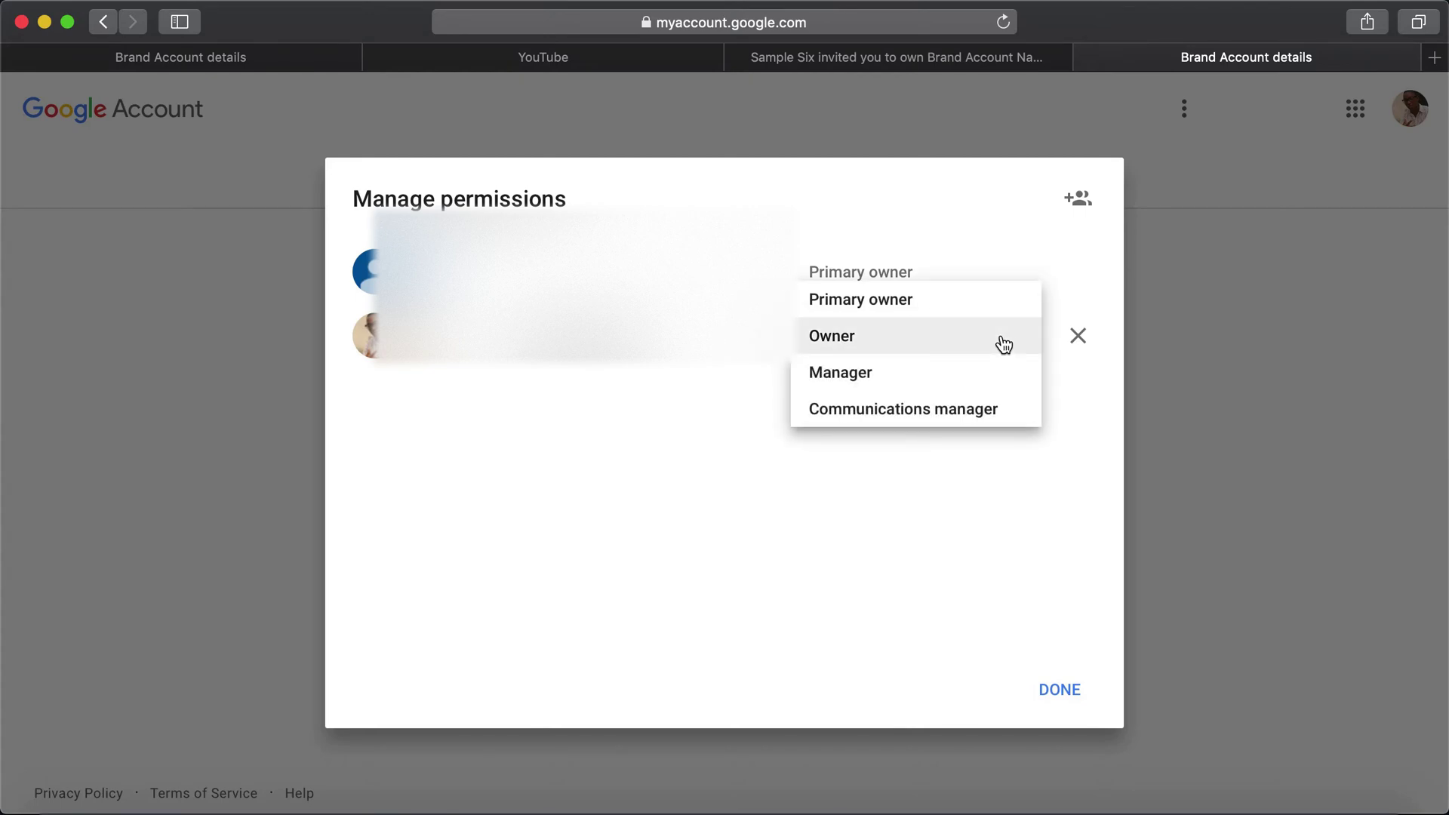
click(958, 302)
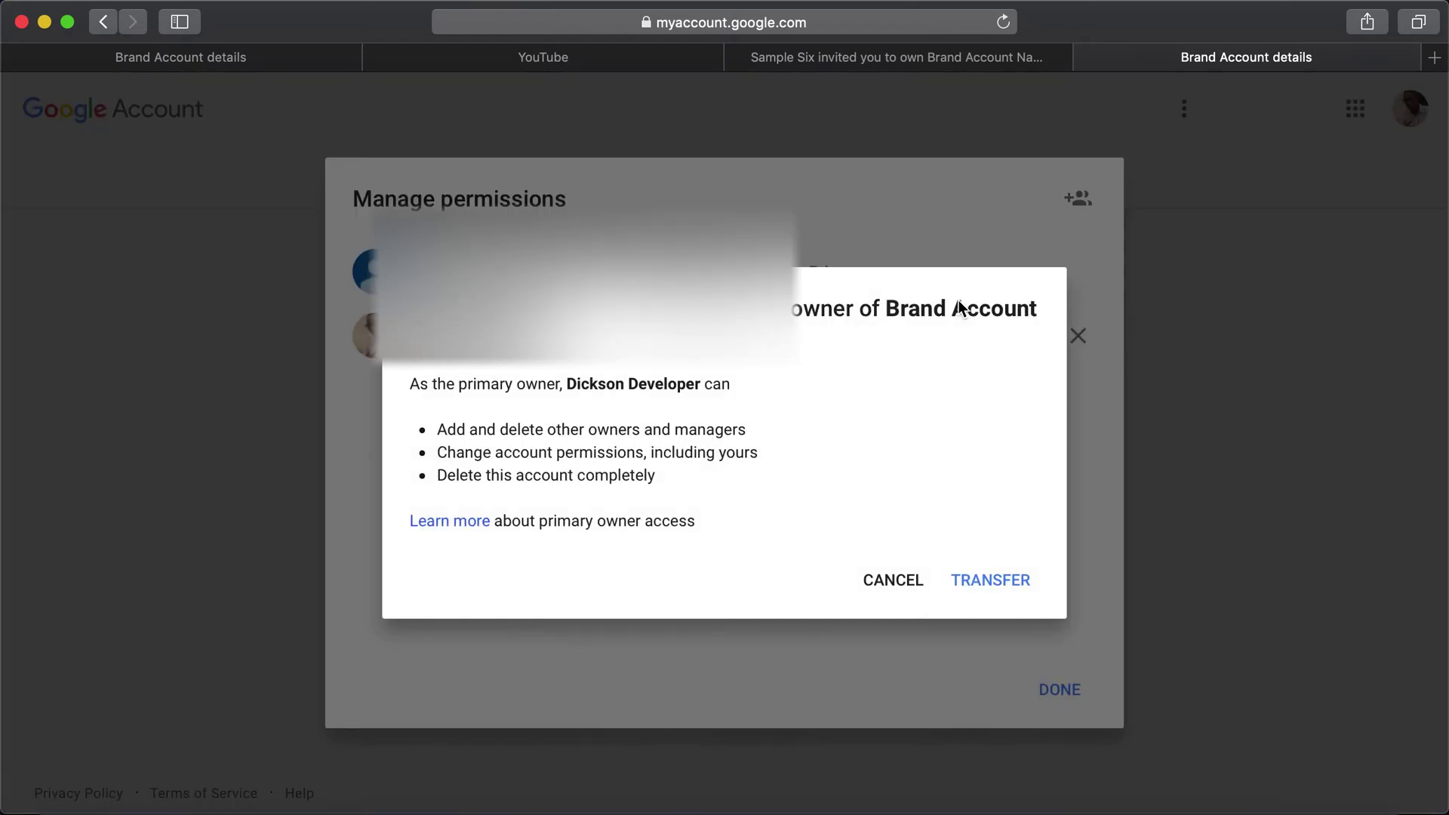
click(998, 586)
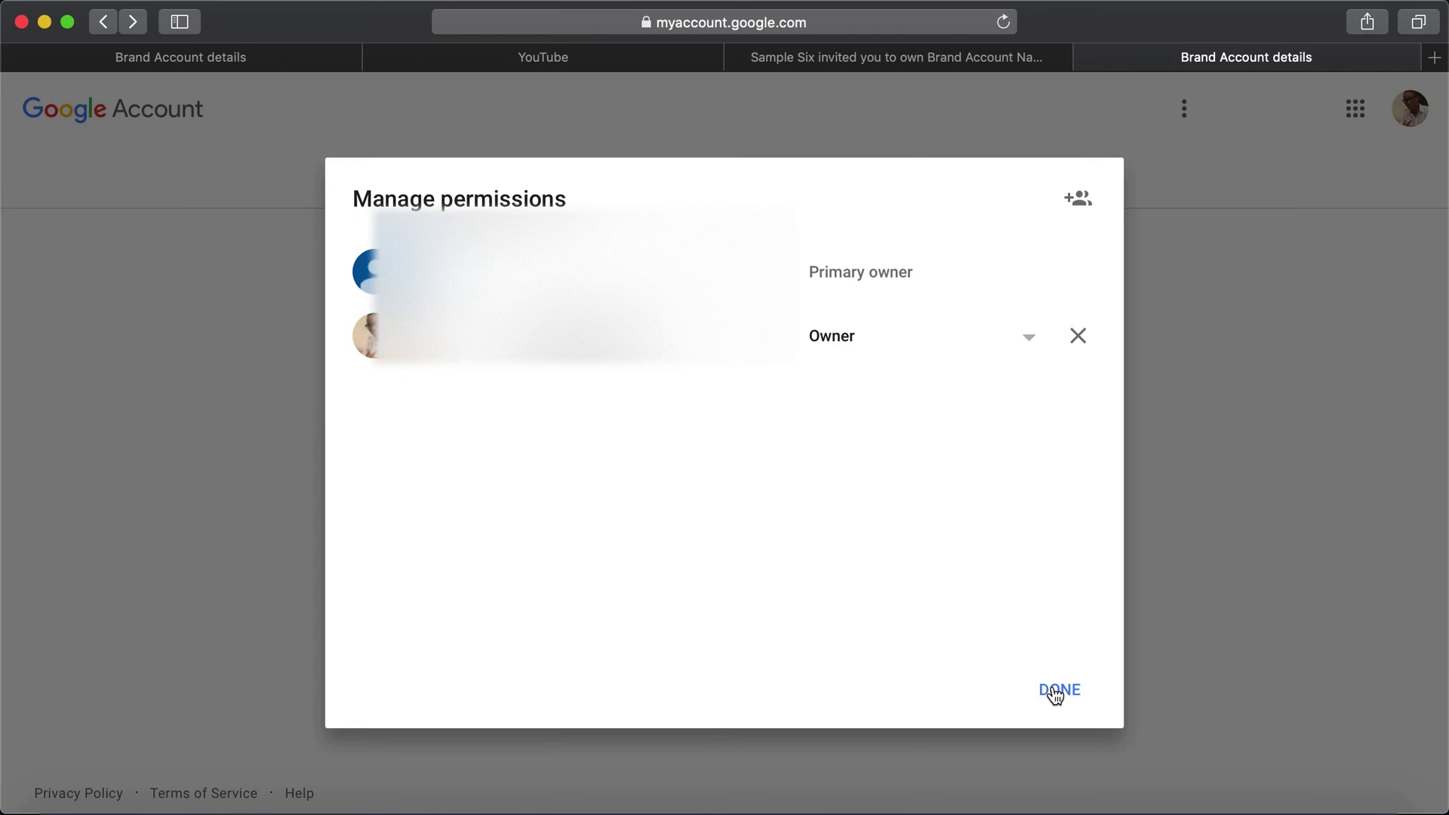
click(1056, 691)
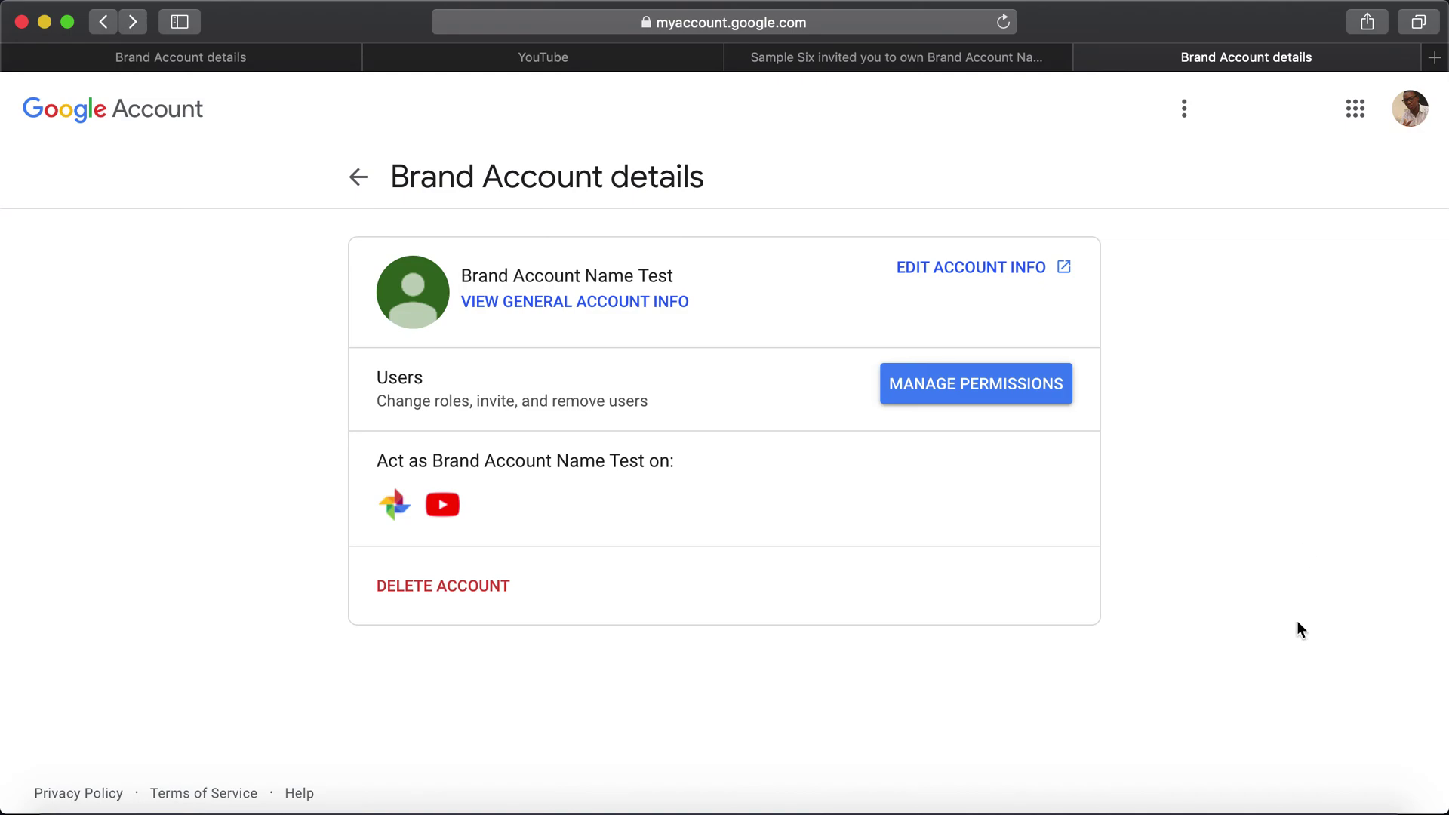
click(1223, 804)
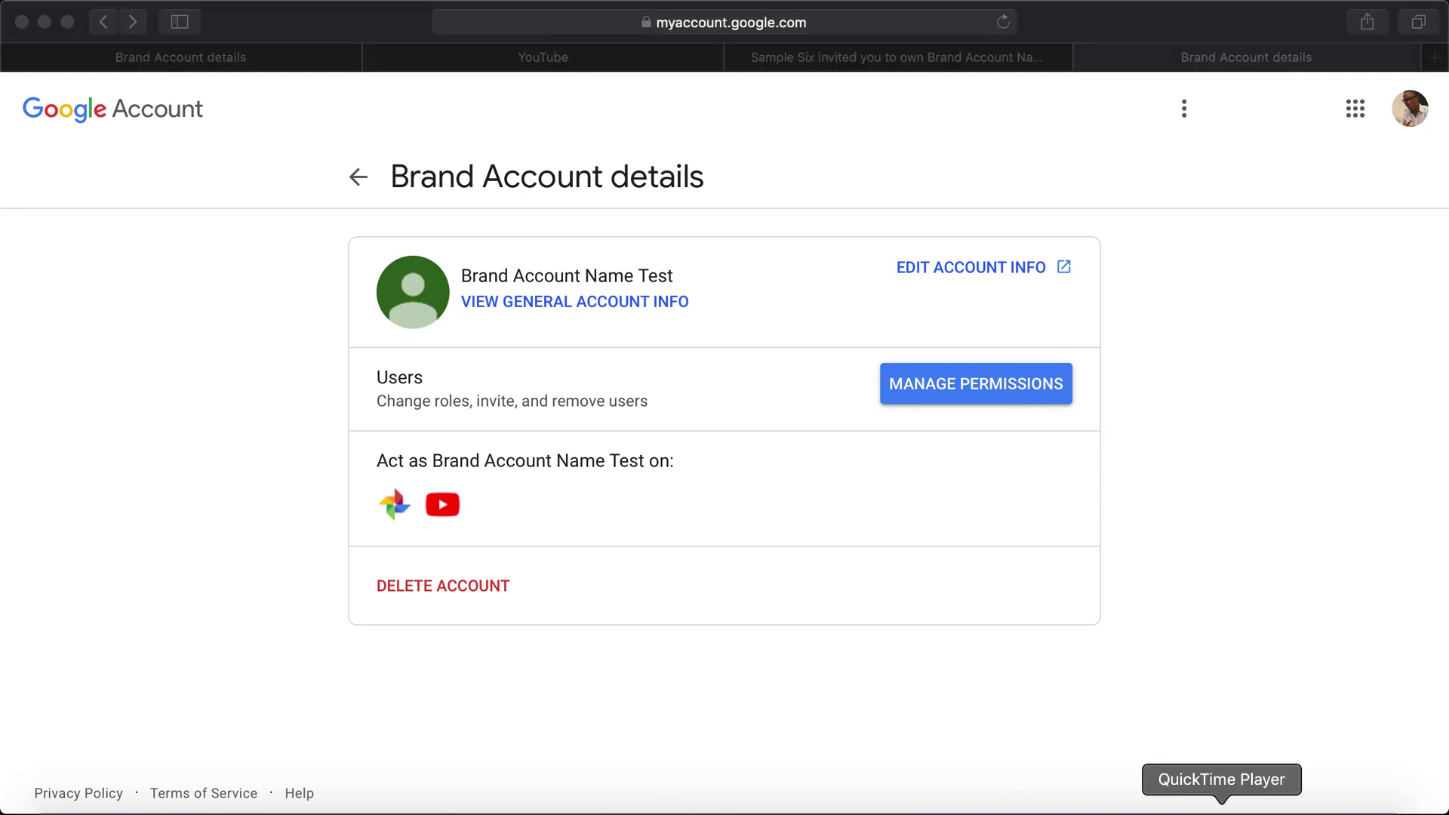